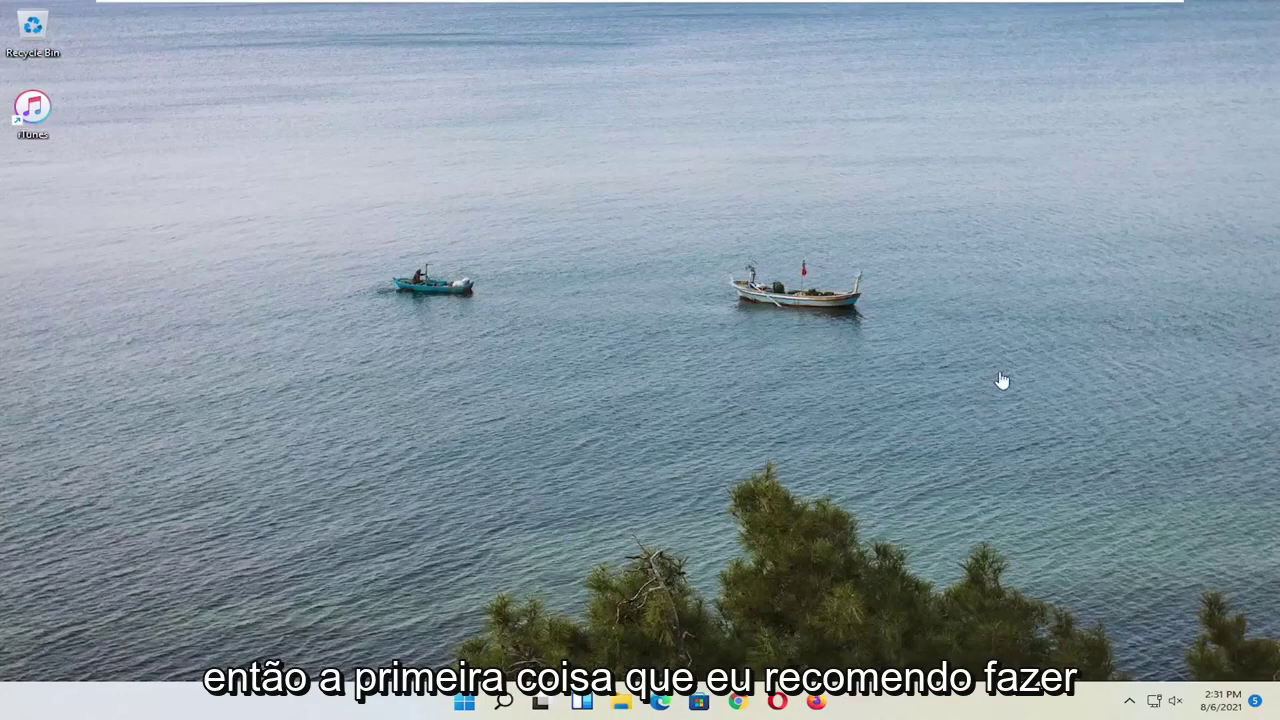
Open Control Panel, view it by Large icons, and go to Programs and Features
{"action": "left_click", "coordinate": [504, 702]}
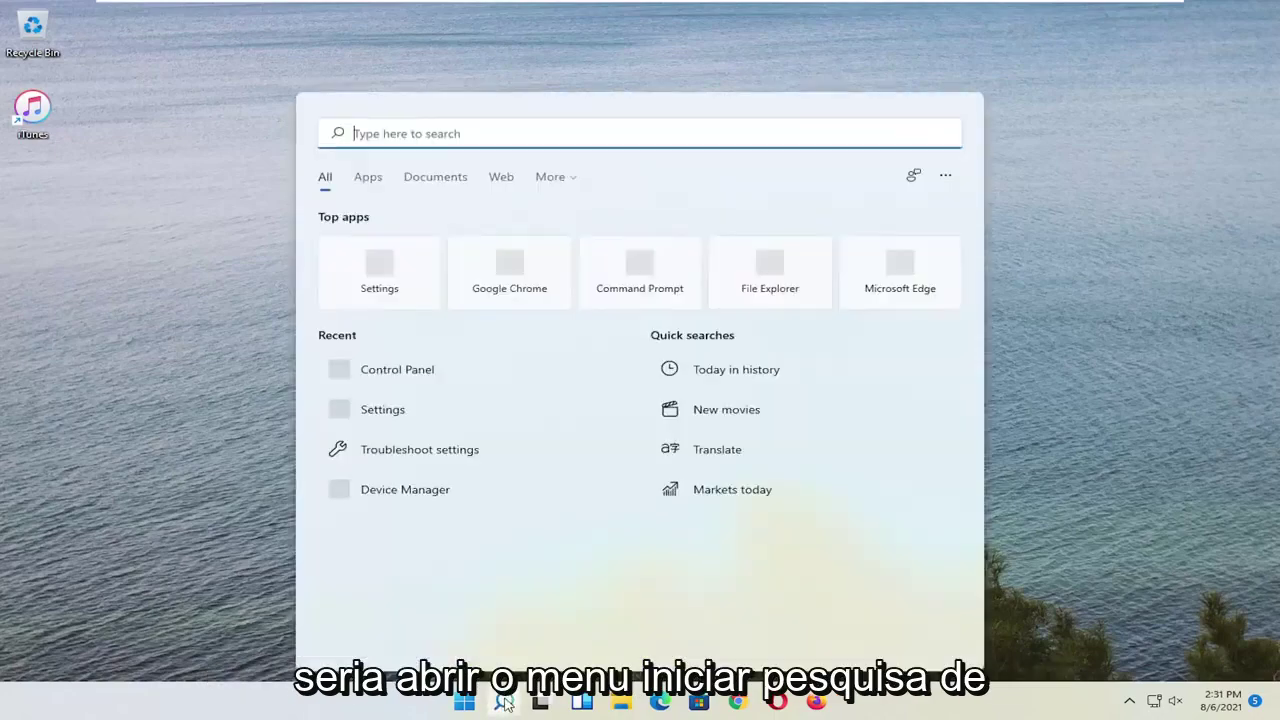
{"action": "type", "text": "control panel"}
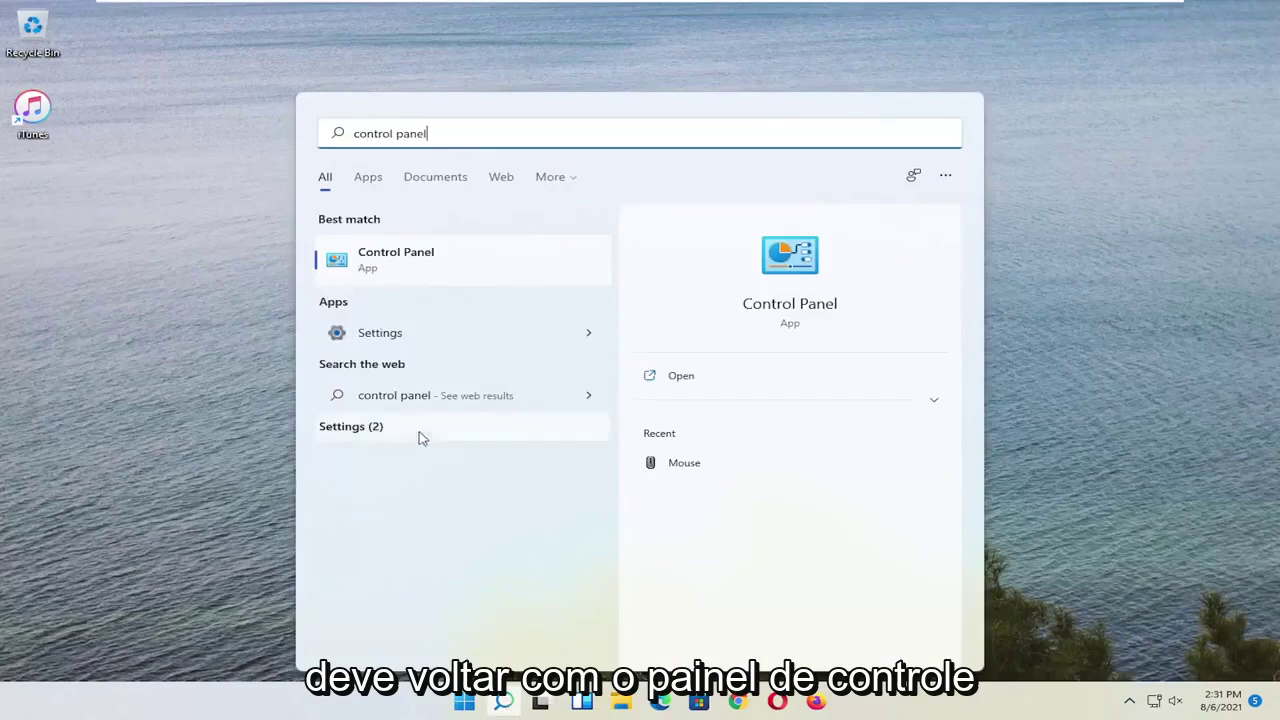
{"action": "left_click", "coordinate": [414, 269]}
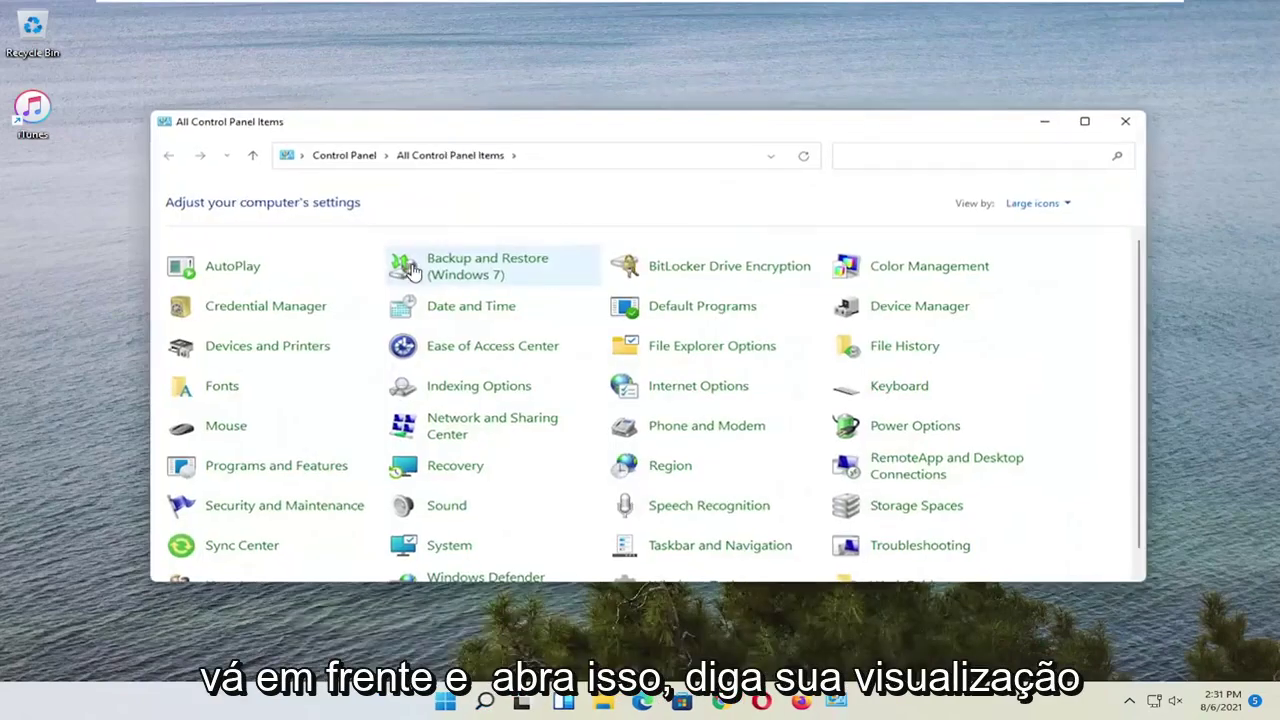
{"action": "left_click", "coordinate": [1040, 203]}
{"action": "left_click", "coordinate": [1048, 250]}
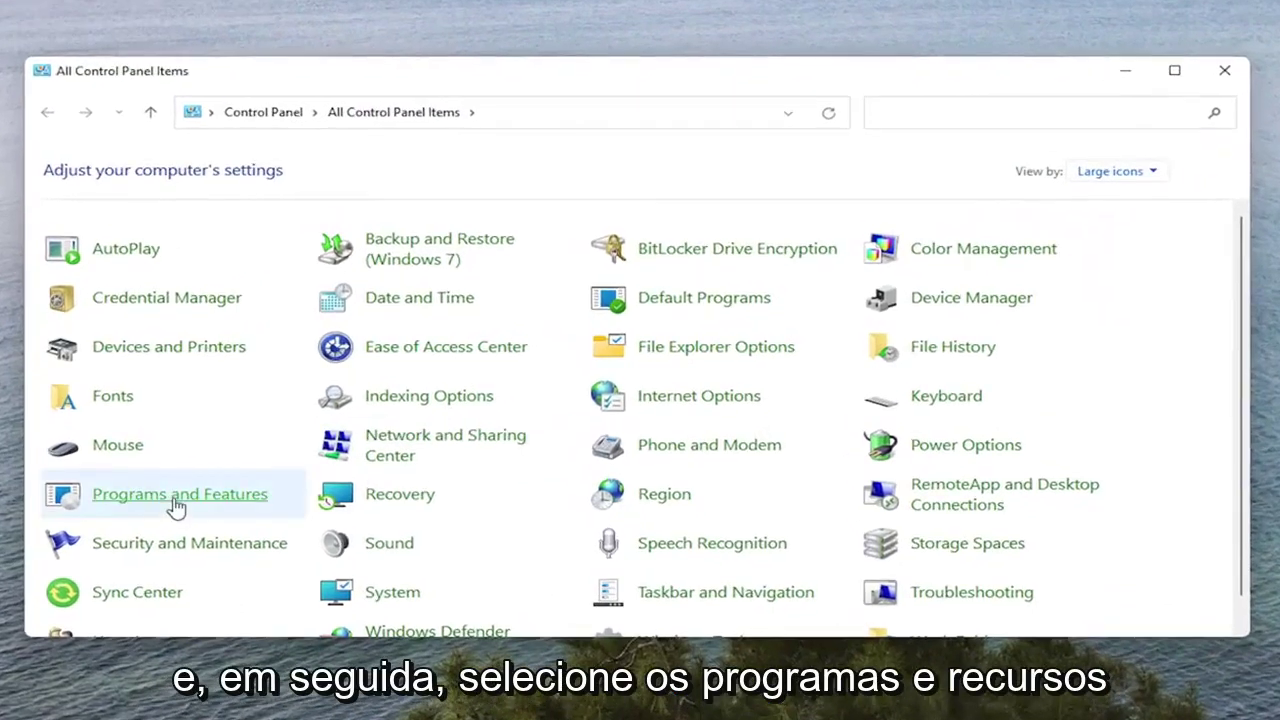
{"action": "left_click", "coordinate": [191, 500]}
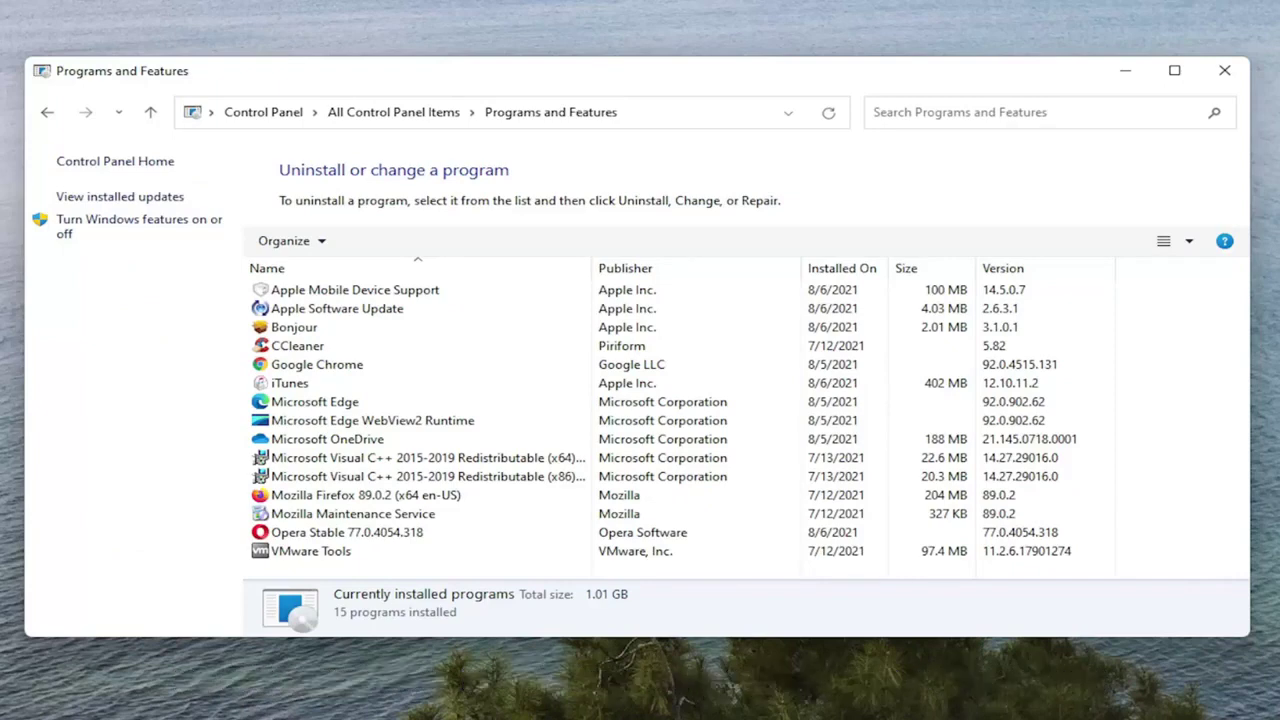
Repair Apple Mobile Device Support, approving the User Account Control prompt
{"action": "left_click", "coordinate": [308, 292]}
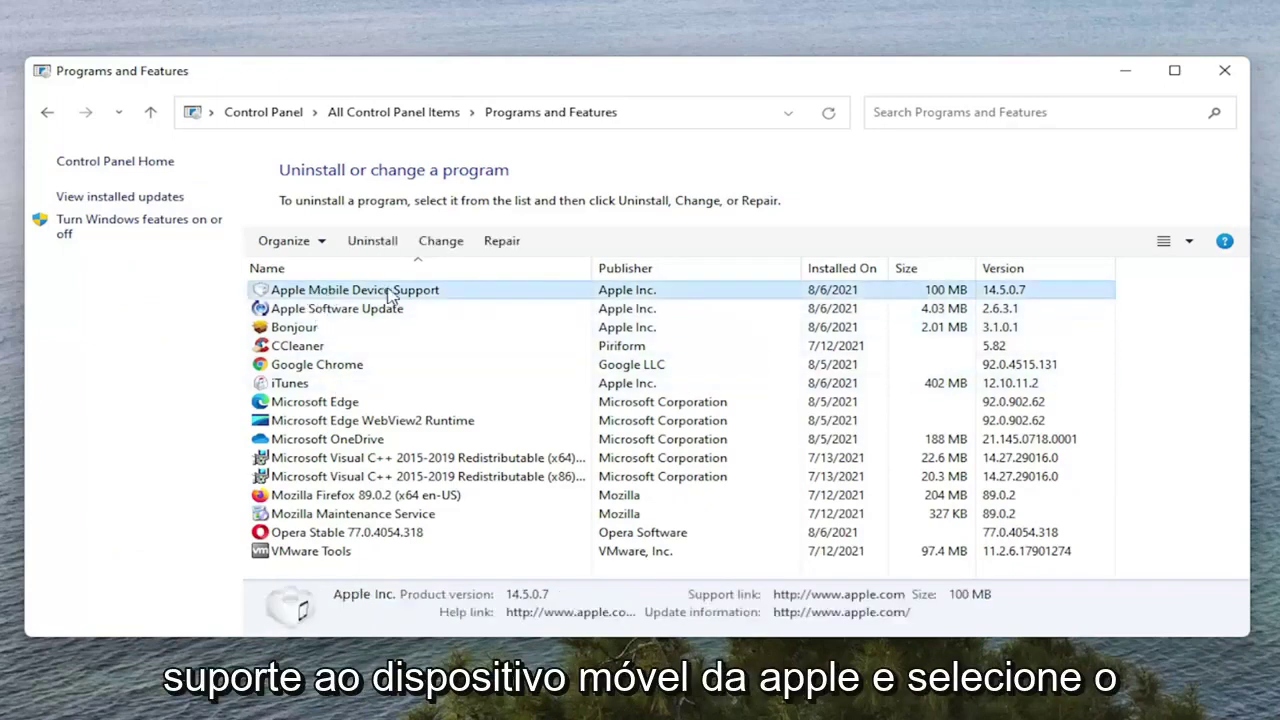
{"action": "left_click", "coordinate": [501, 242]}
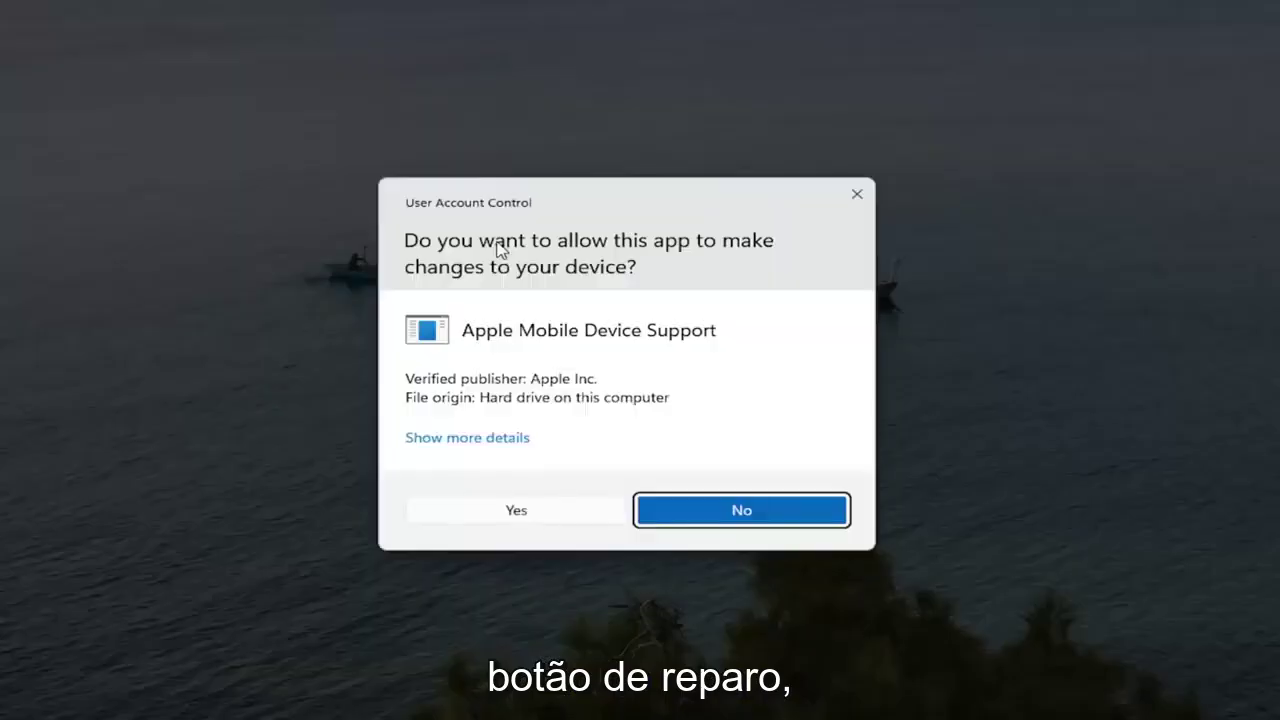
{"action": "left_click", "coordinate": [514, 512]}
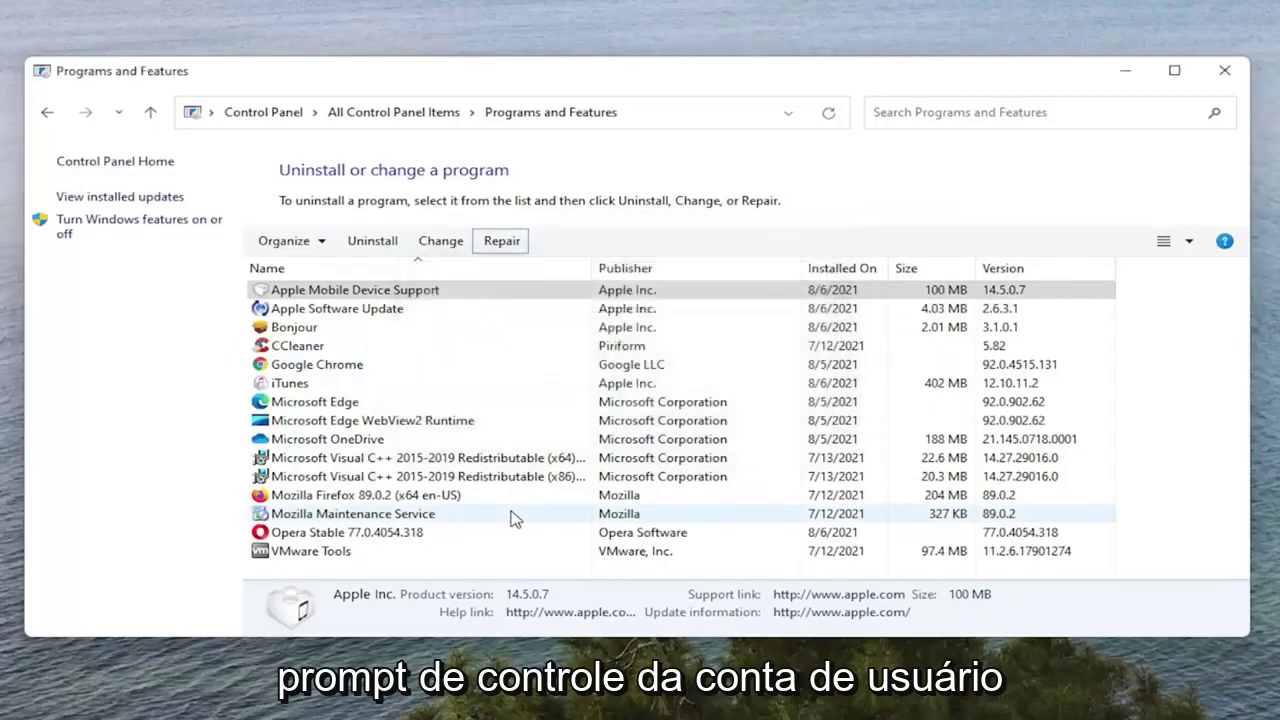
Repair Apple Software Update, approving the User Account Control prompt
{"action": "left_click", "coordinate": [352, 310]}
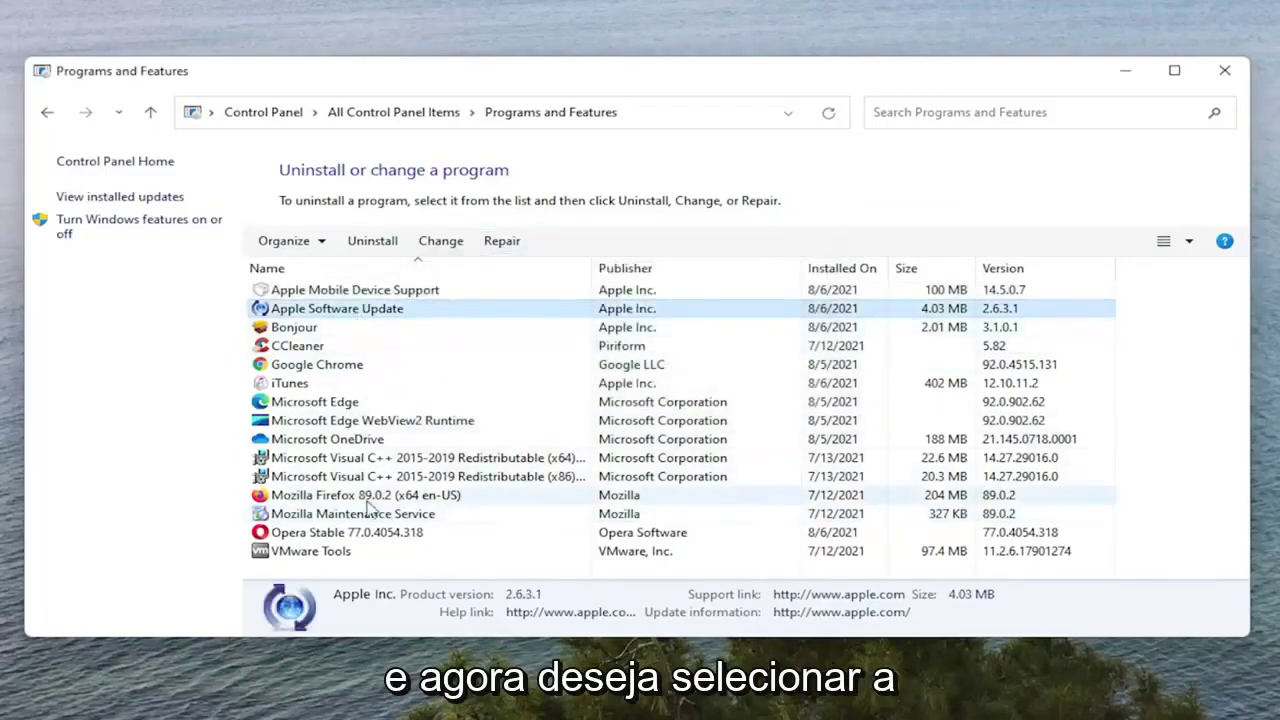
{"action": "left_click", "coordinate": [502, 246]}
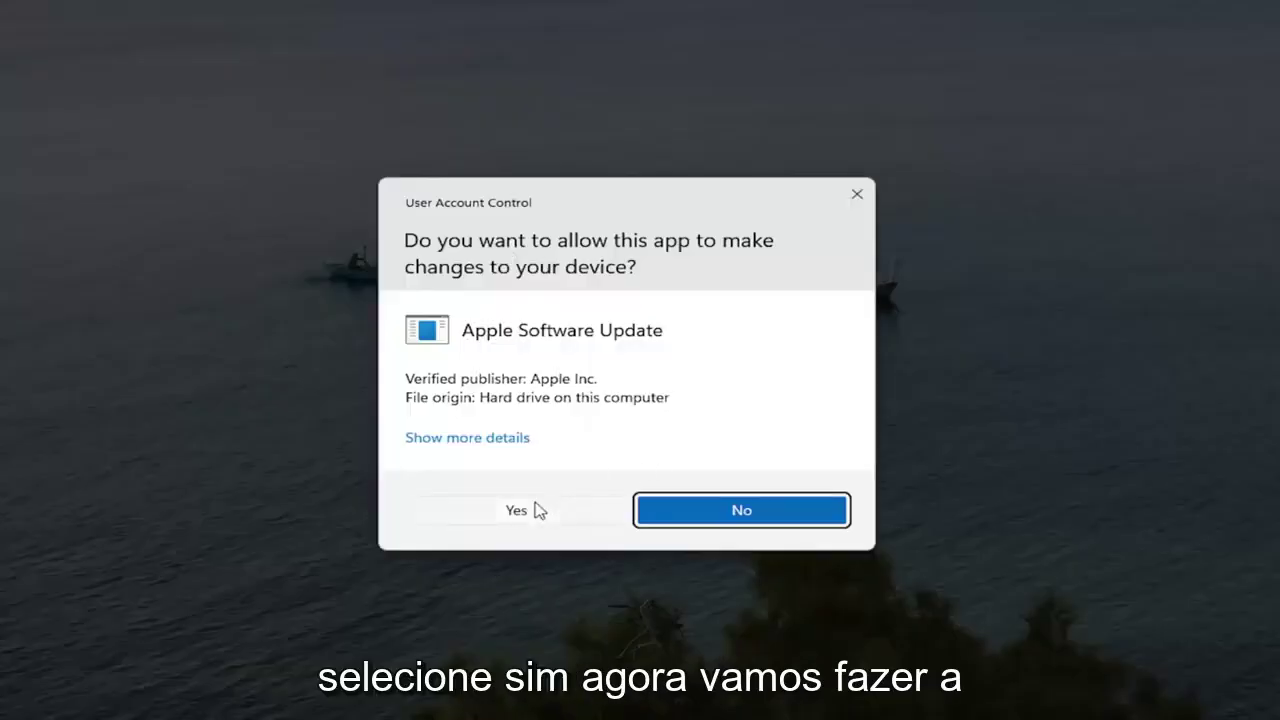
{"action": "left_click", "coordinate": [533, 507]}
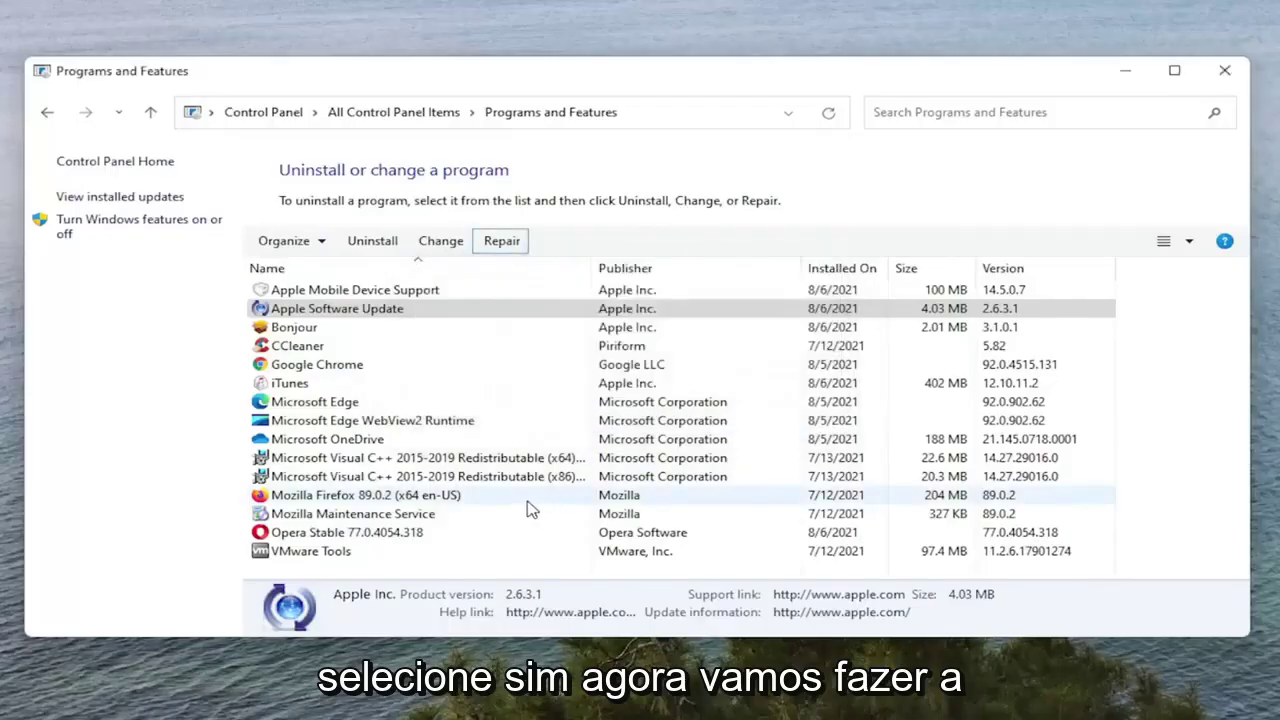
{"action": "left_click", "coordinate": [325, 389]}
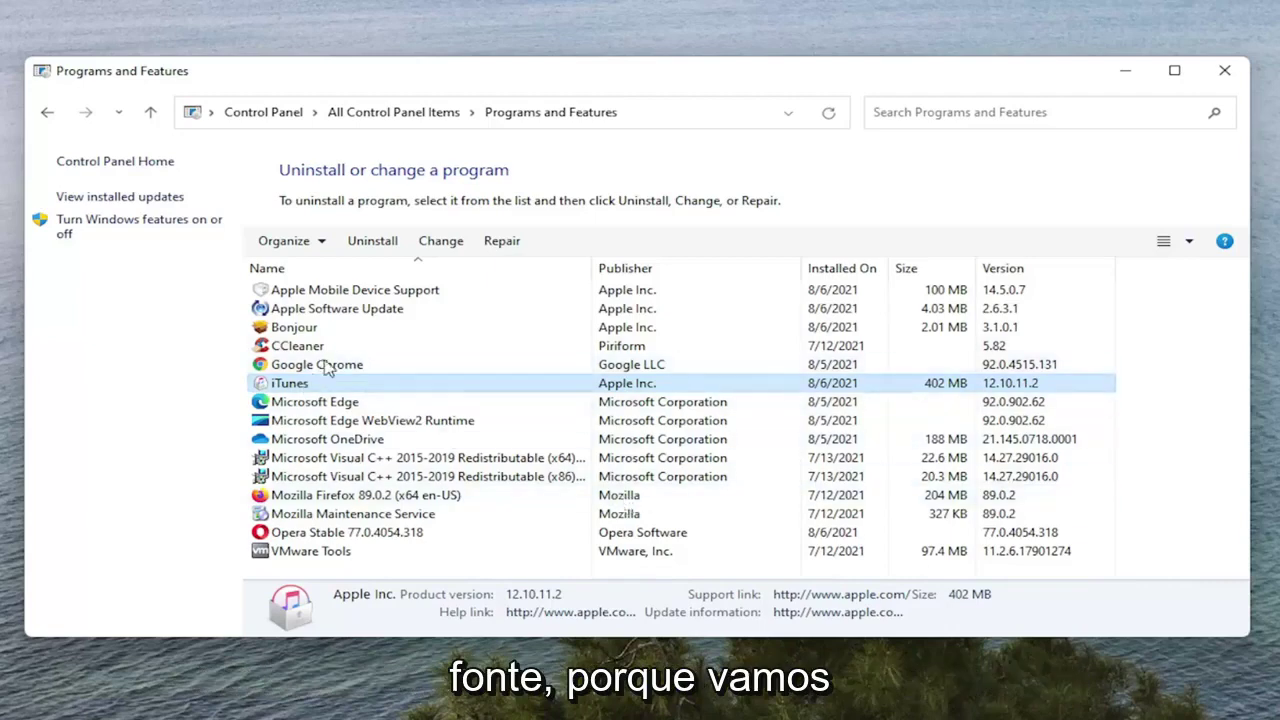
Repair iTunes, approve the UAC prompt, and close Programs and Features when it finishes
{"action": "left_click", "coordinate": [500, 243]}
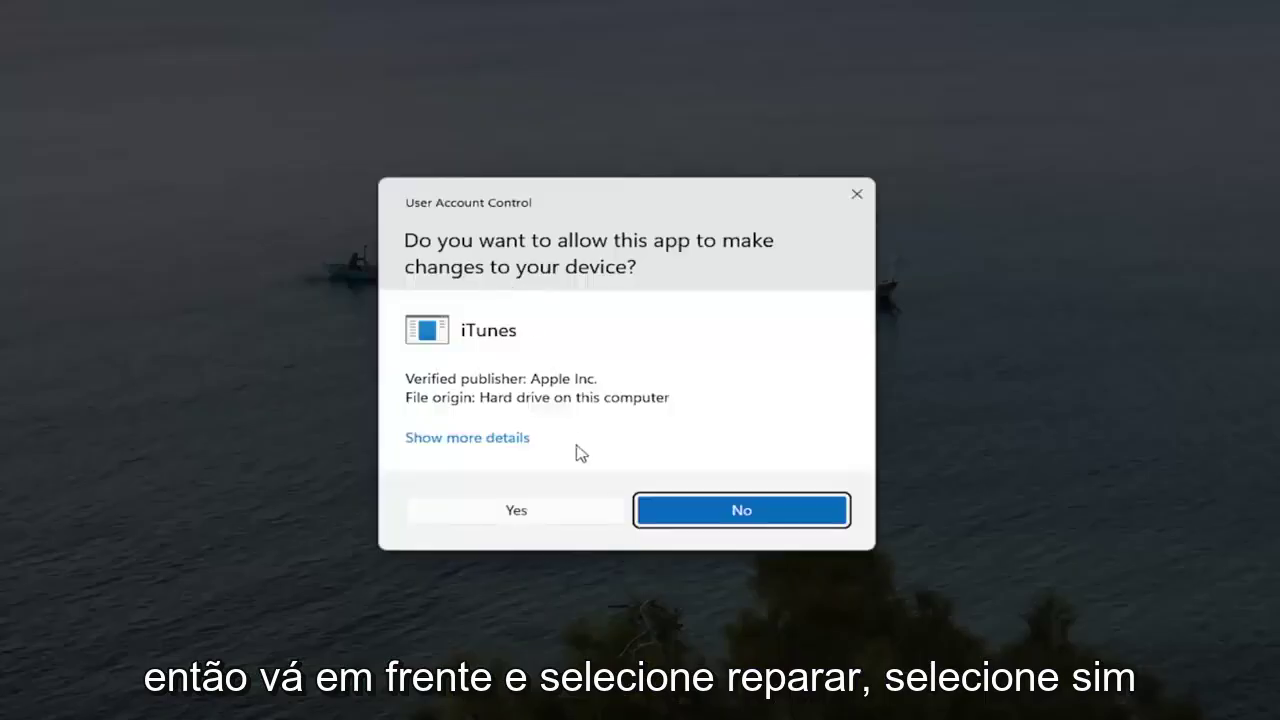
{"action": "left_click", "coordinate": [523, 509]}
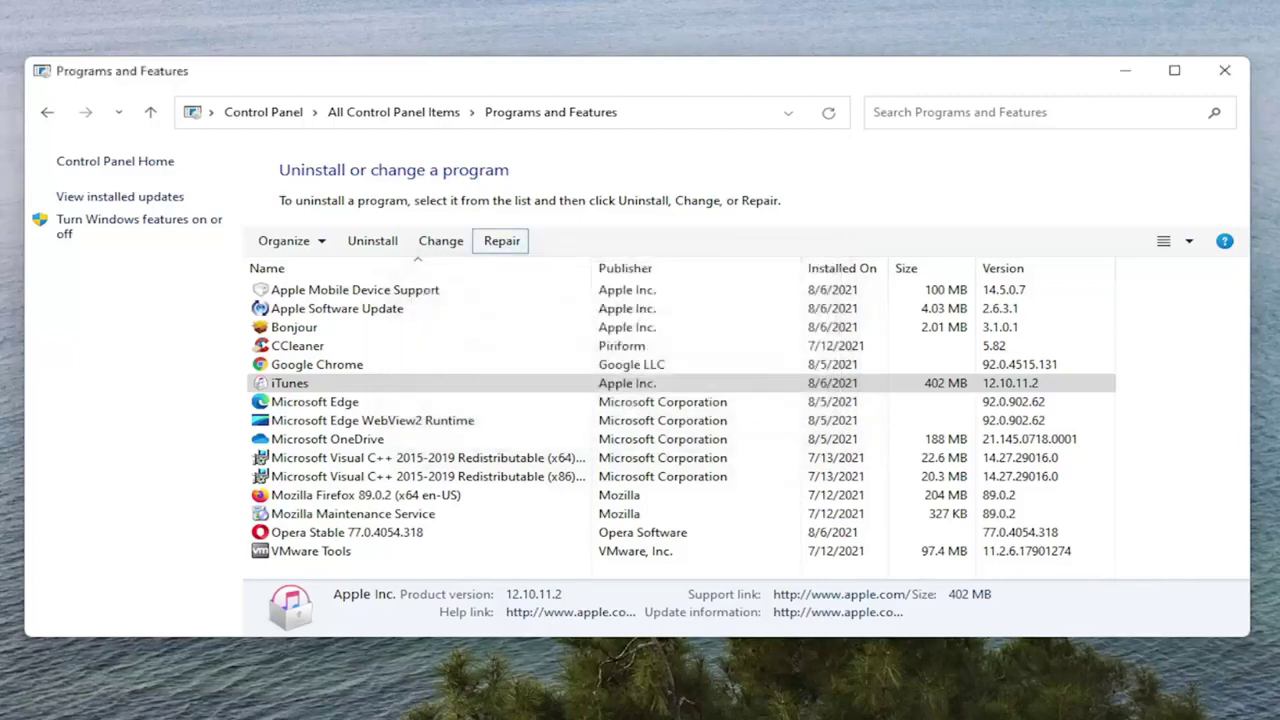
{"action": "left_click", "coordinate": [1224, 70]}
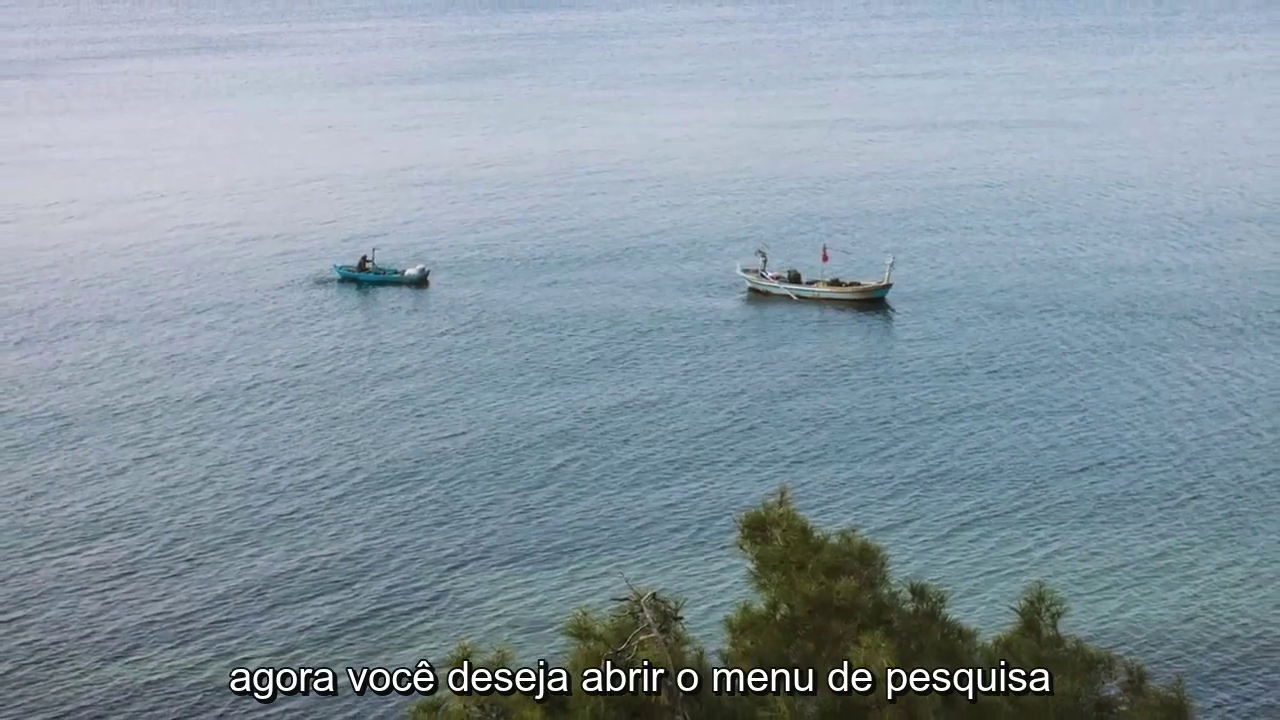
Open Device Manager, center its window, and expand Universal Serial Bus controllers
{"action": "key", "text": "super+s"}
{"action": "type", "text": "device manager"}
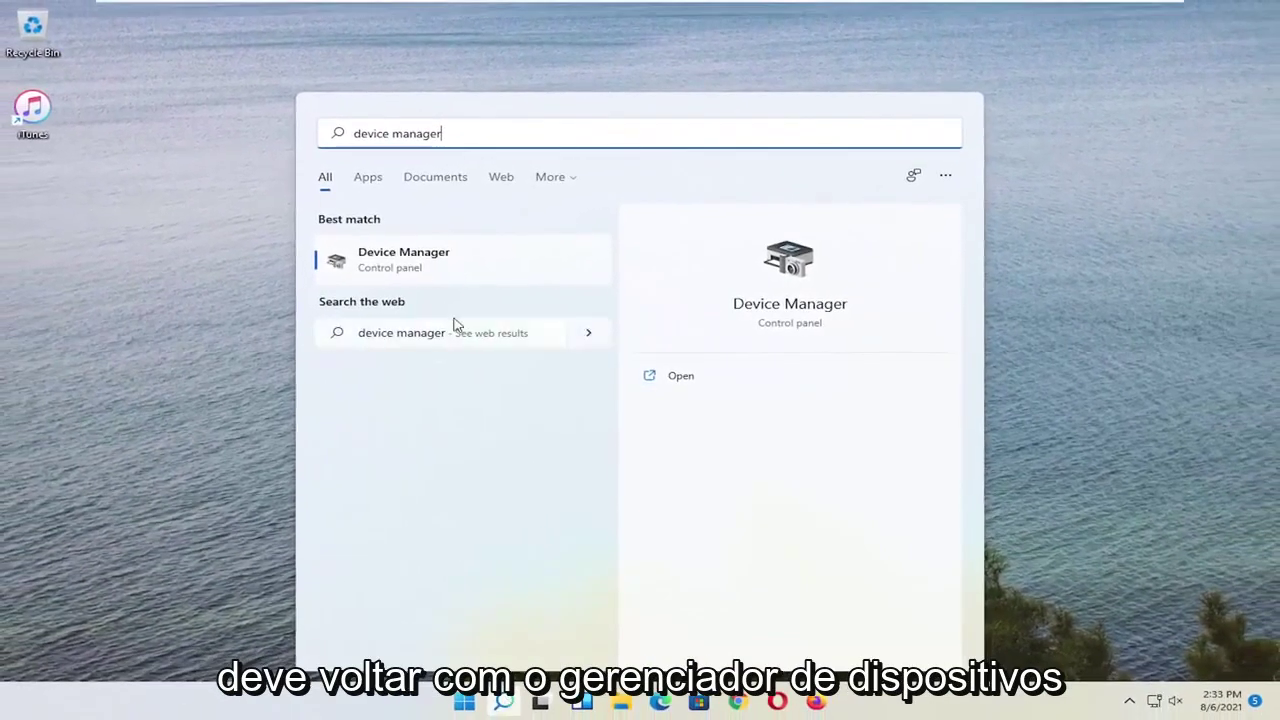
{"action": "left_click", "coordinate": [406, 262]}
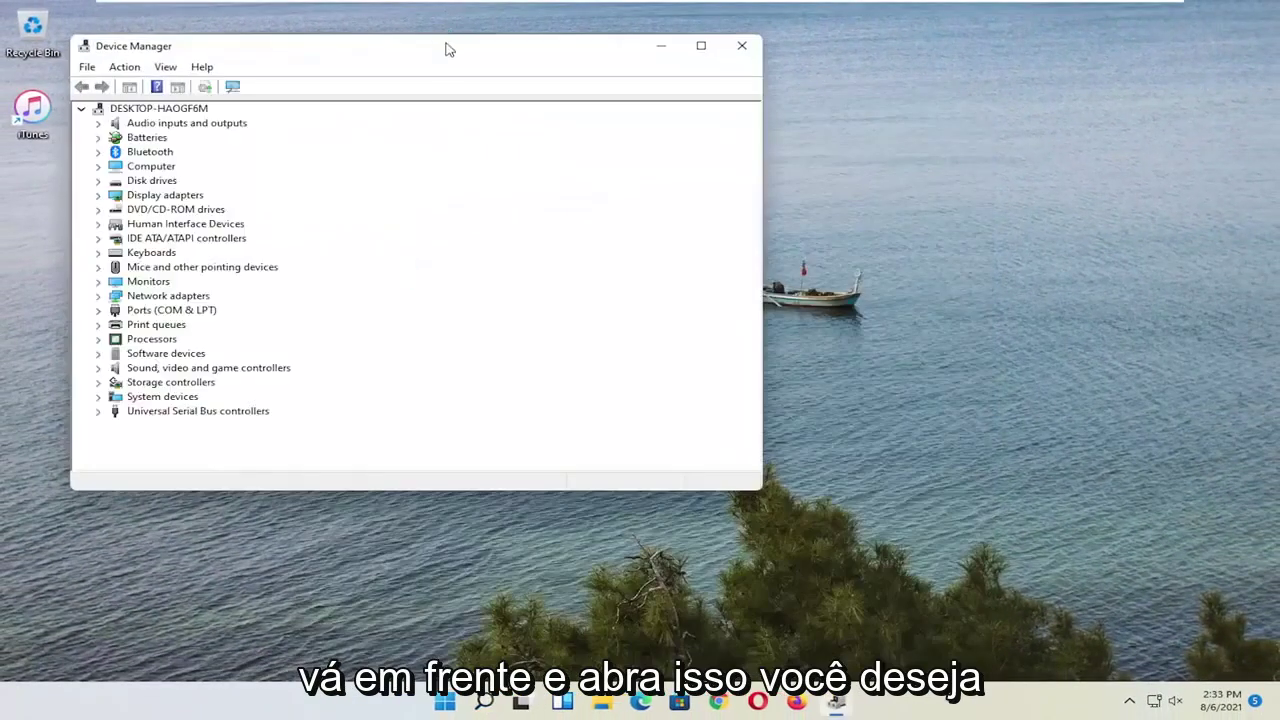
{"action": "left_click_drag", "start_coordinate": [447, 48], "coordinate": [674, 70]}
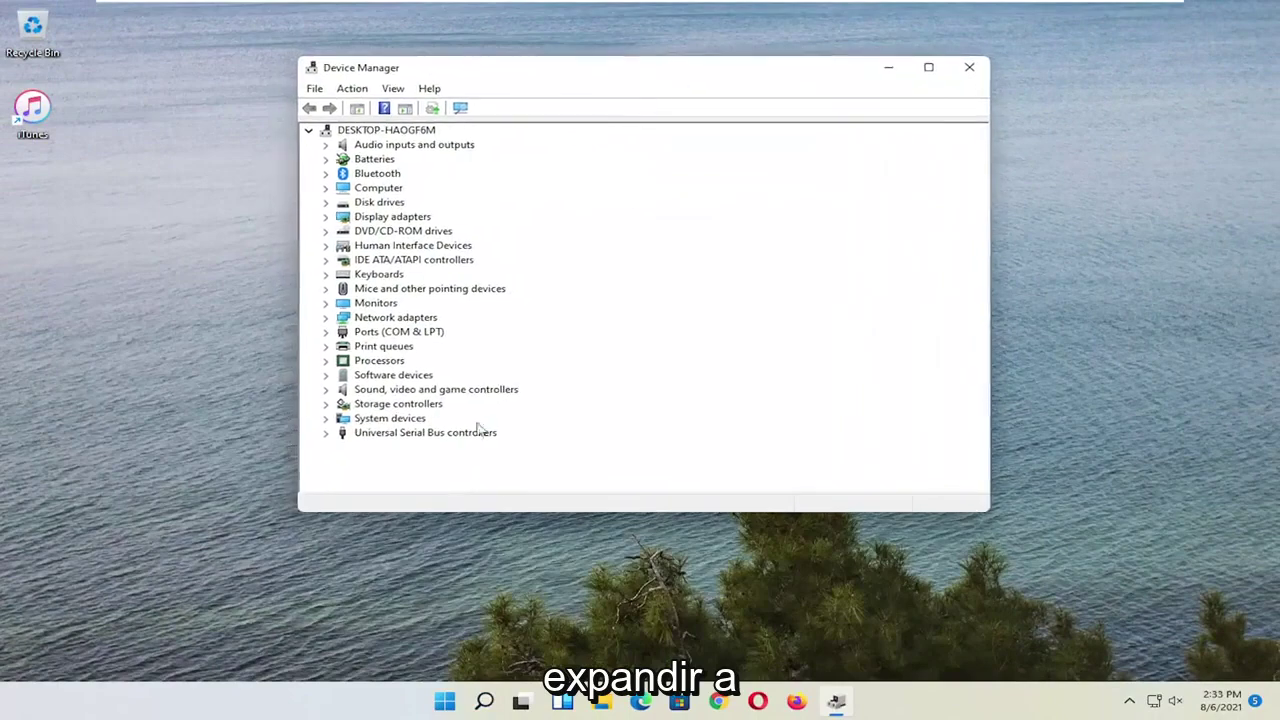
{"action": "left_click", "coordinate": [410, 436]}
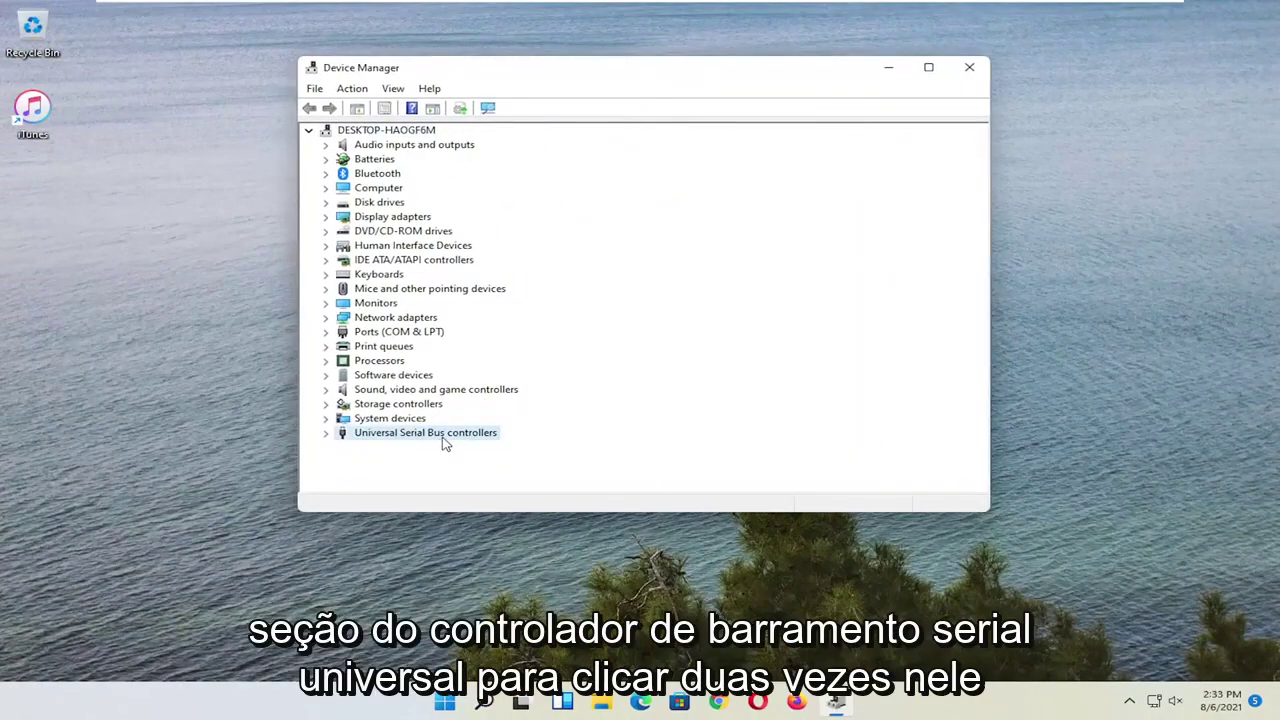
{"action": "double_click", "coordinate": [445, 440]}
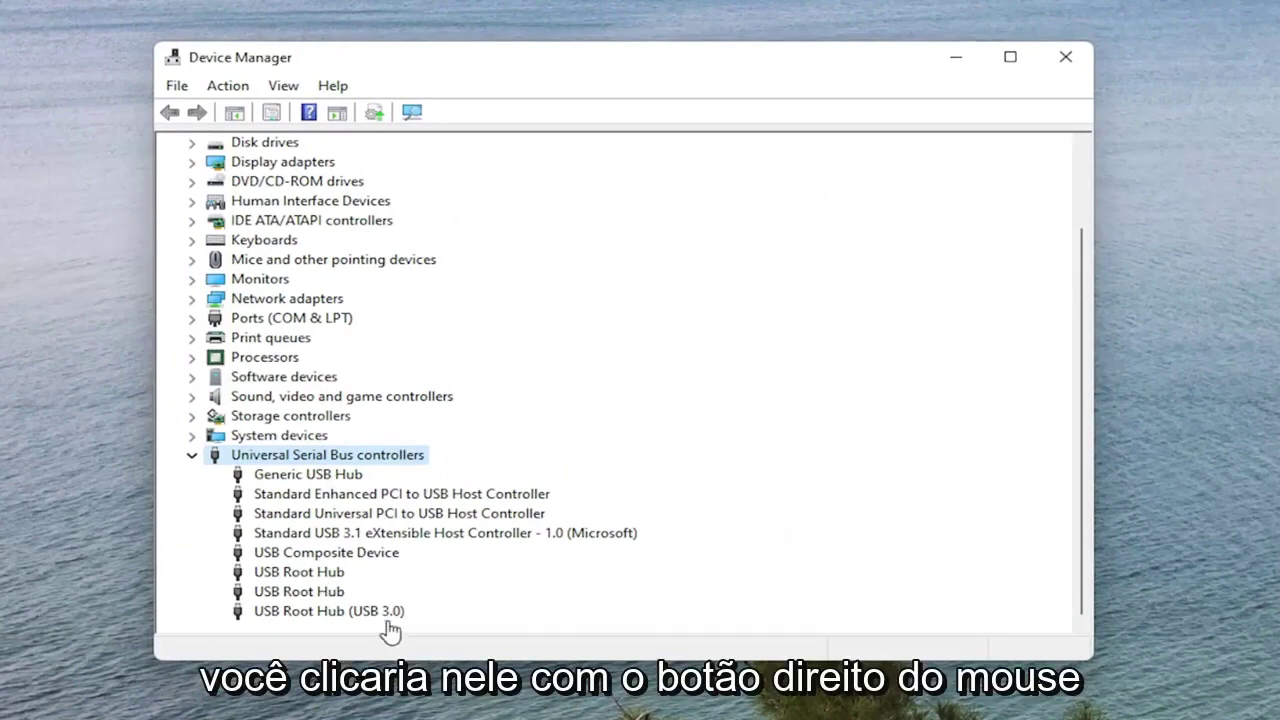
Reinstall the USB Root Hub driver from the compatible driver list, then close Device Manager
{"action": "left_click", "coordinate": [300, 572]}
{"action": "right_click", "coordinate": [293, 591]}
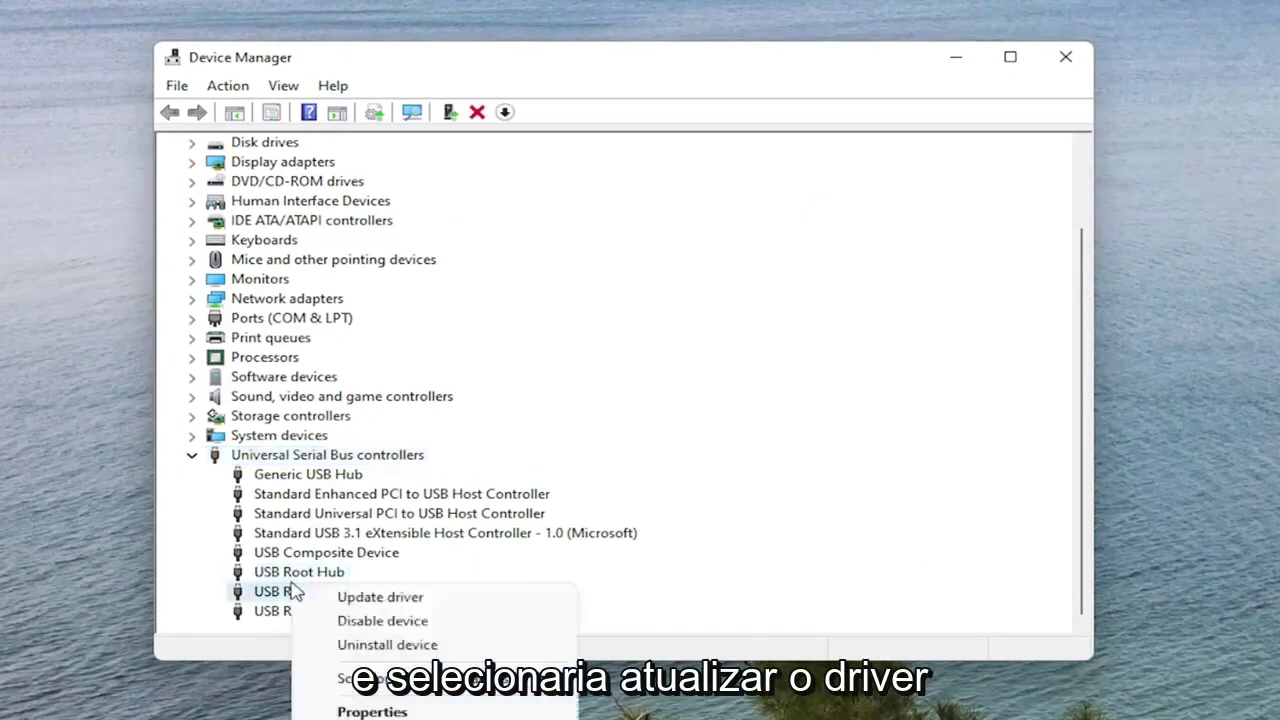
{"action": "left_click", "coordinate": [385, 598]}
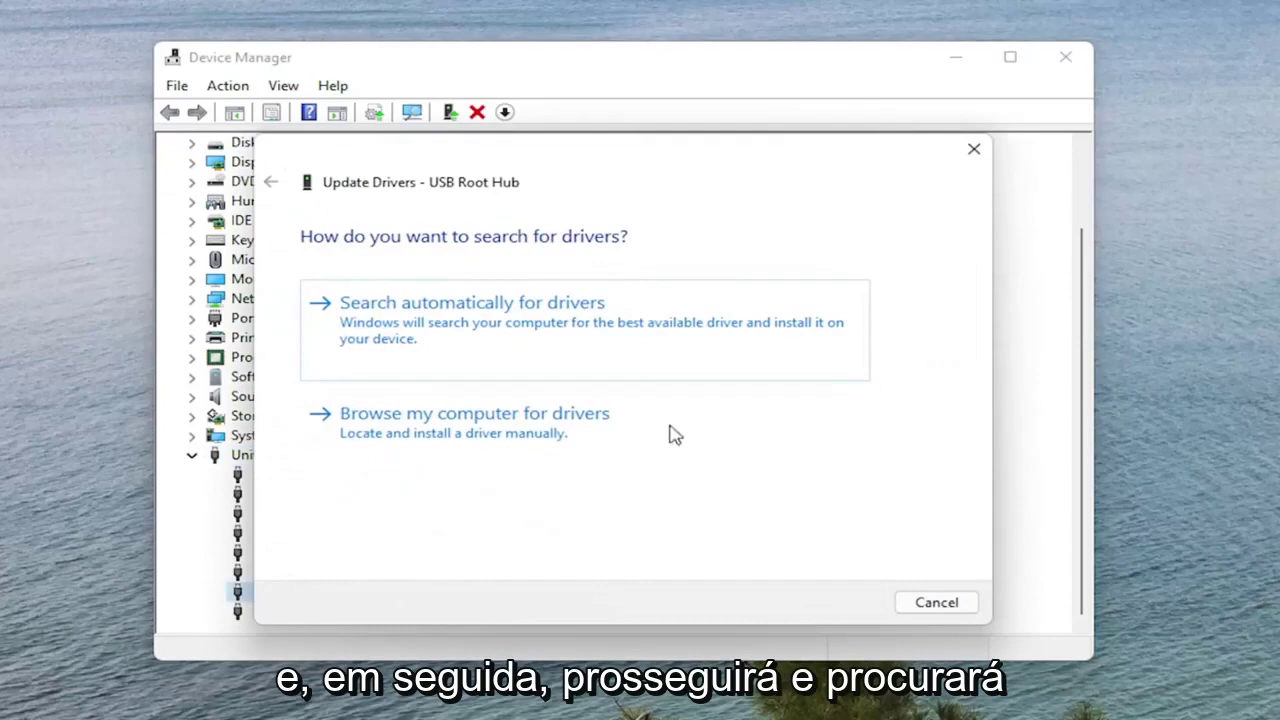
{"action": "left_click", "coordinate": [537, 330]}
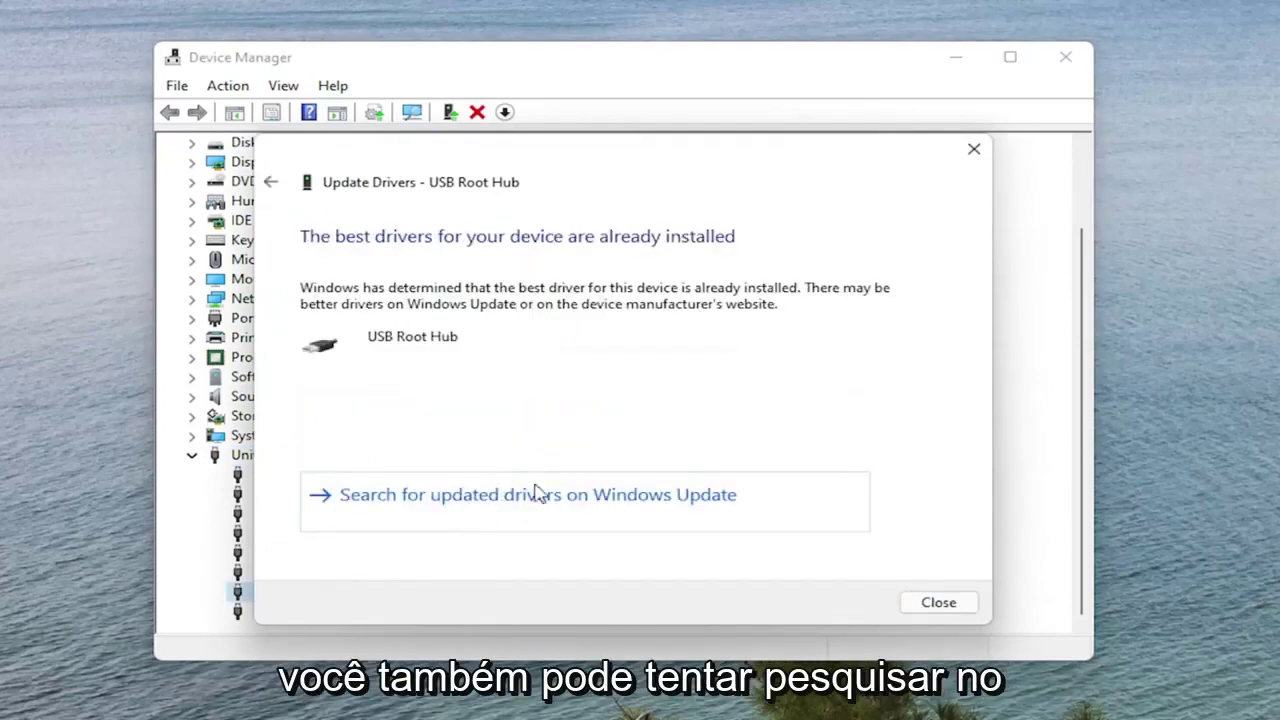
{"action": "left_click", "coordinate": [273, 182]}
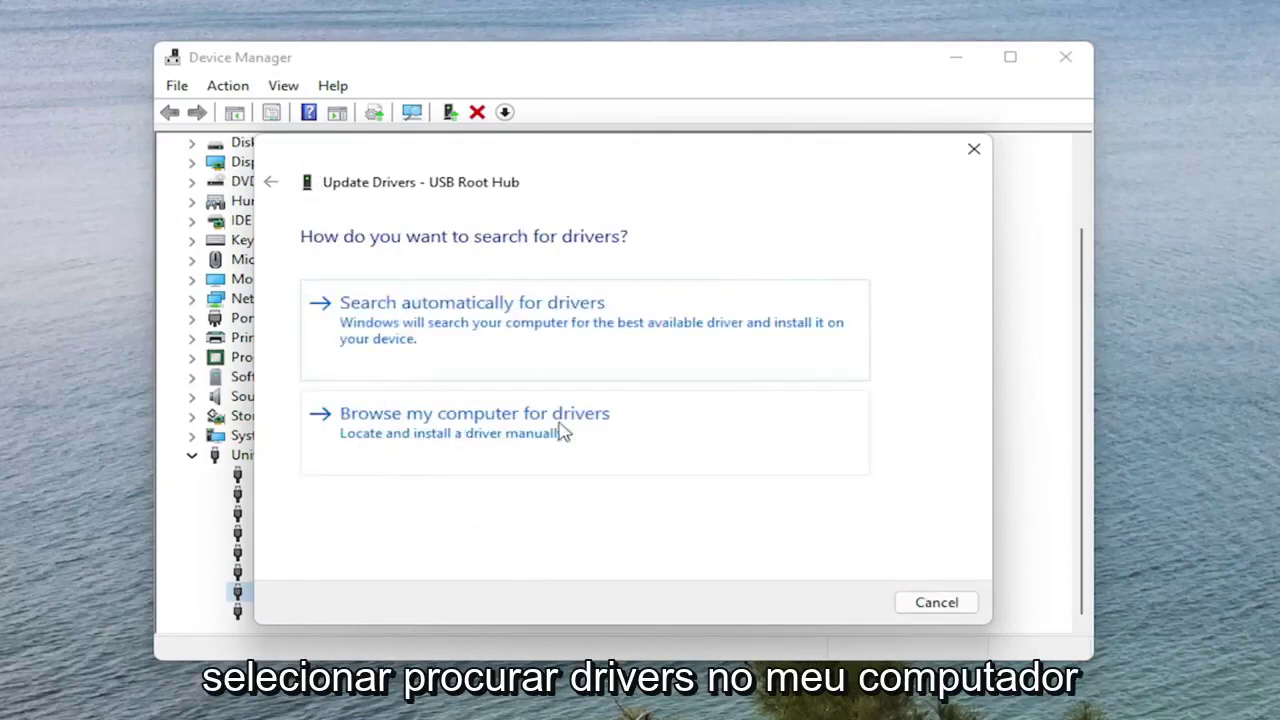
{"action": "left_click", "coordinate": [442, 434]}
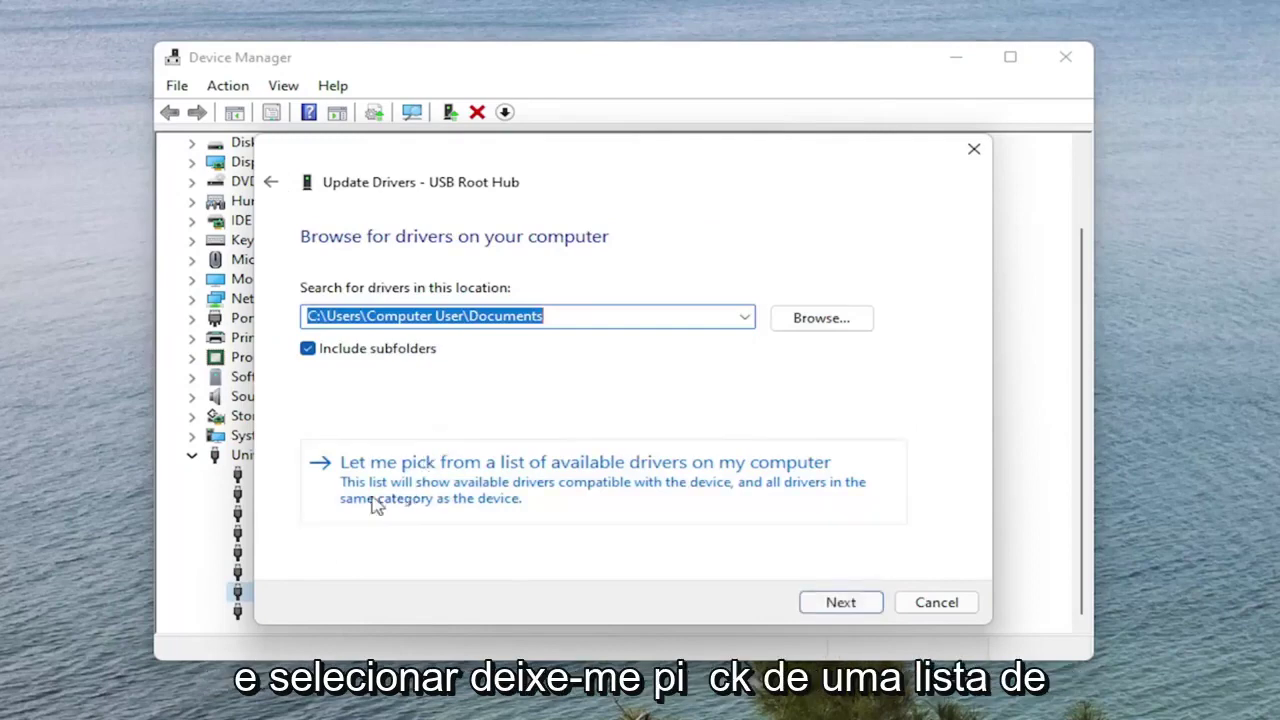
{"action": "left_click", "coordinate": [622, 490]}
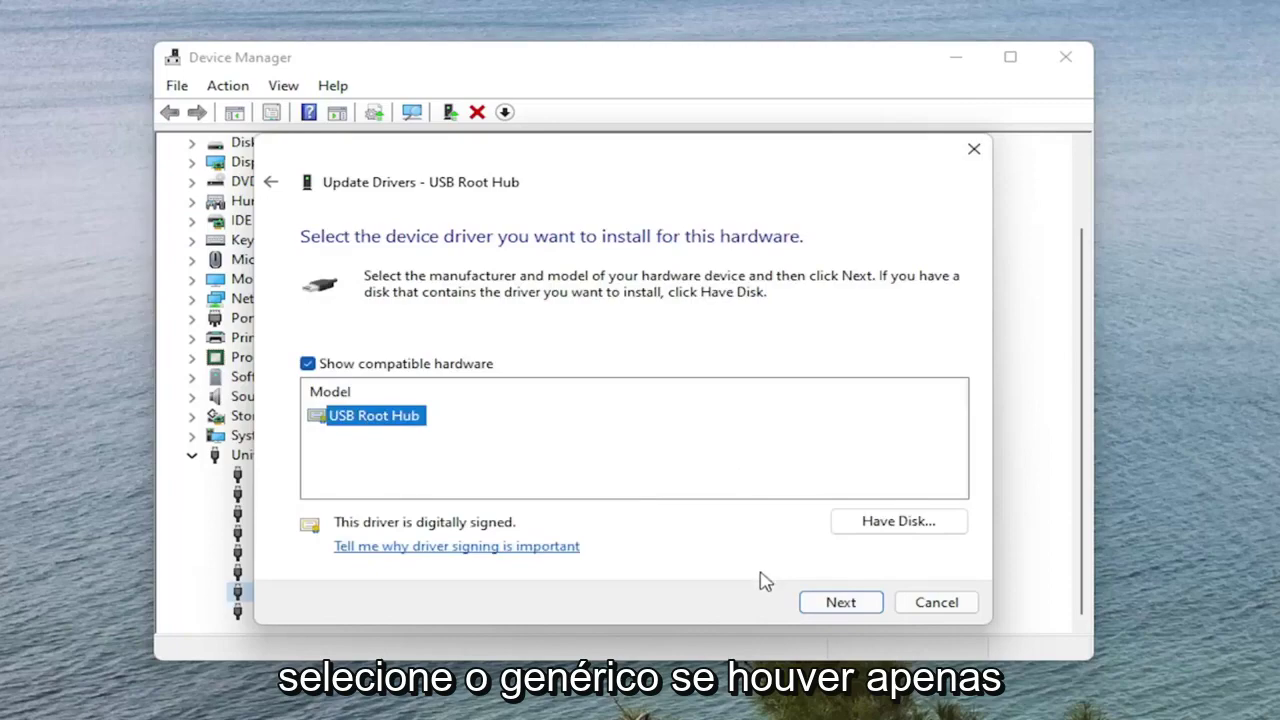
{"action": "left_click", "coordinate": [840, 604]}
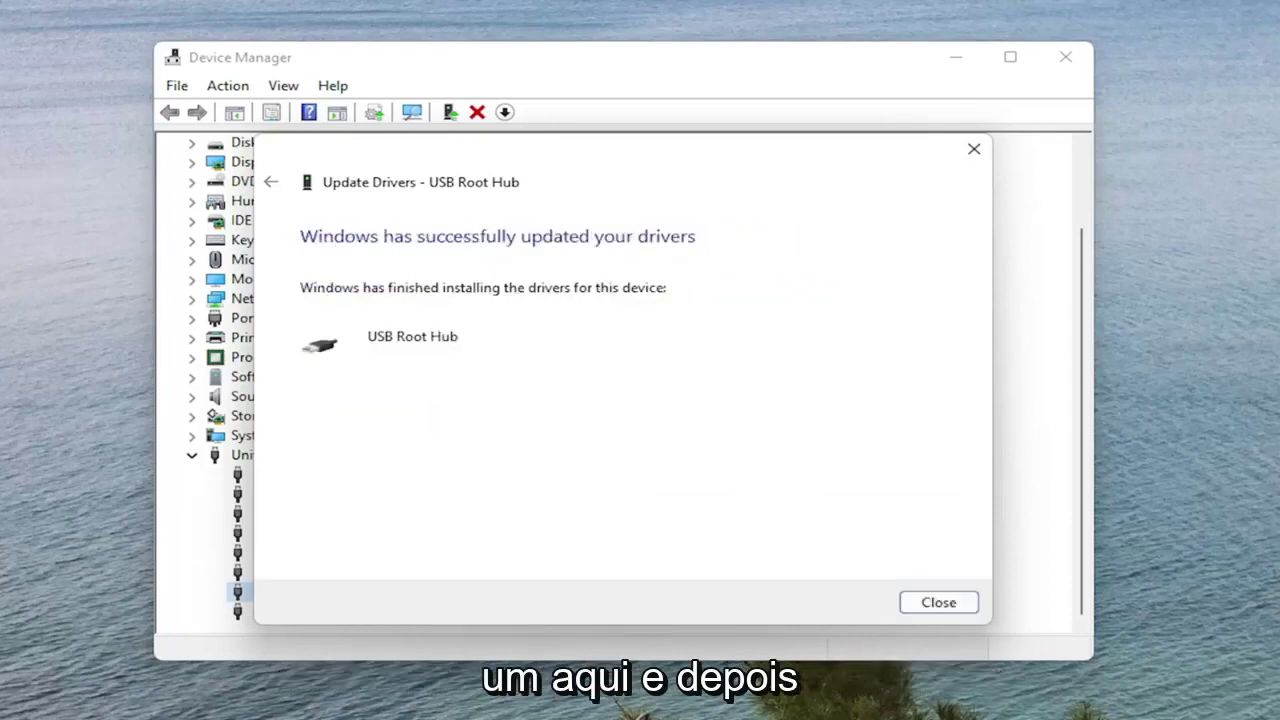
{"action": "left_click", "coordinate": [930, 604]}
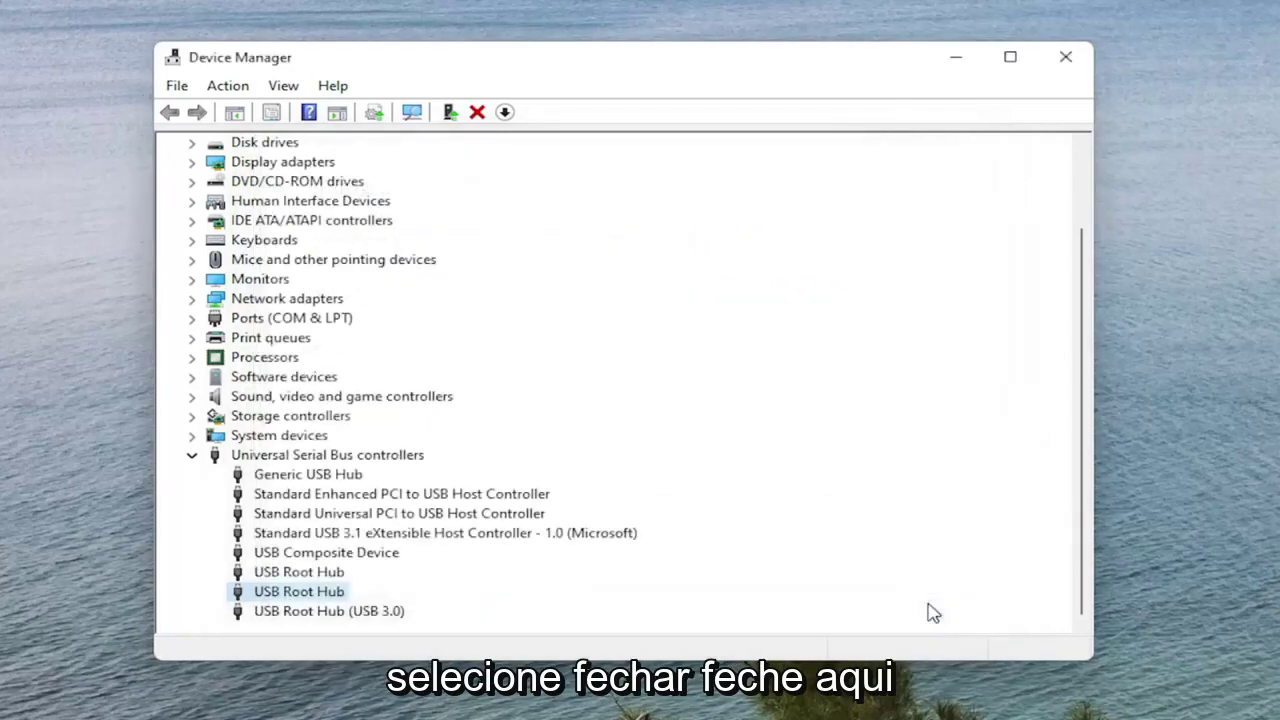
{"action": "left_click", "coordinate": [1060, 55]}
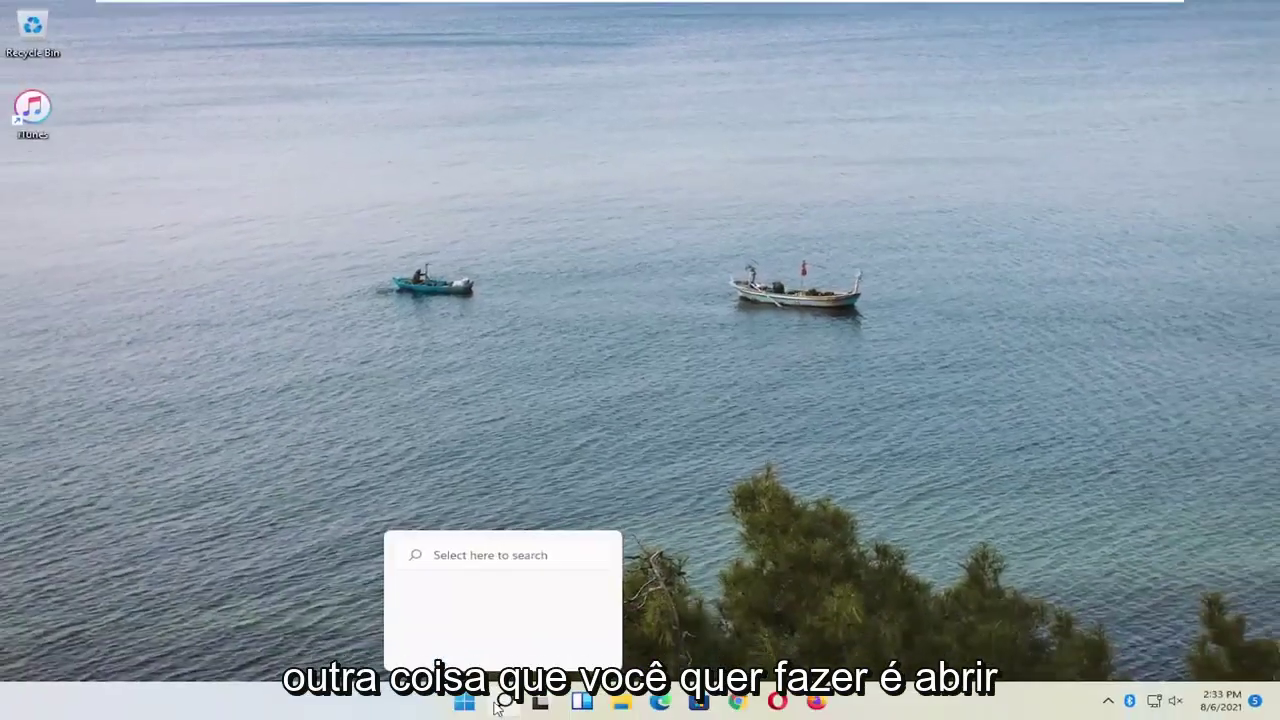
Search for 'services' and launch the Services console
{"action": "left_click", "coordinate": [497, 706]}
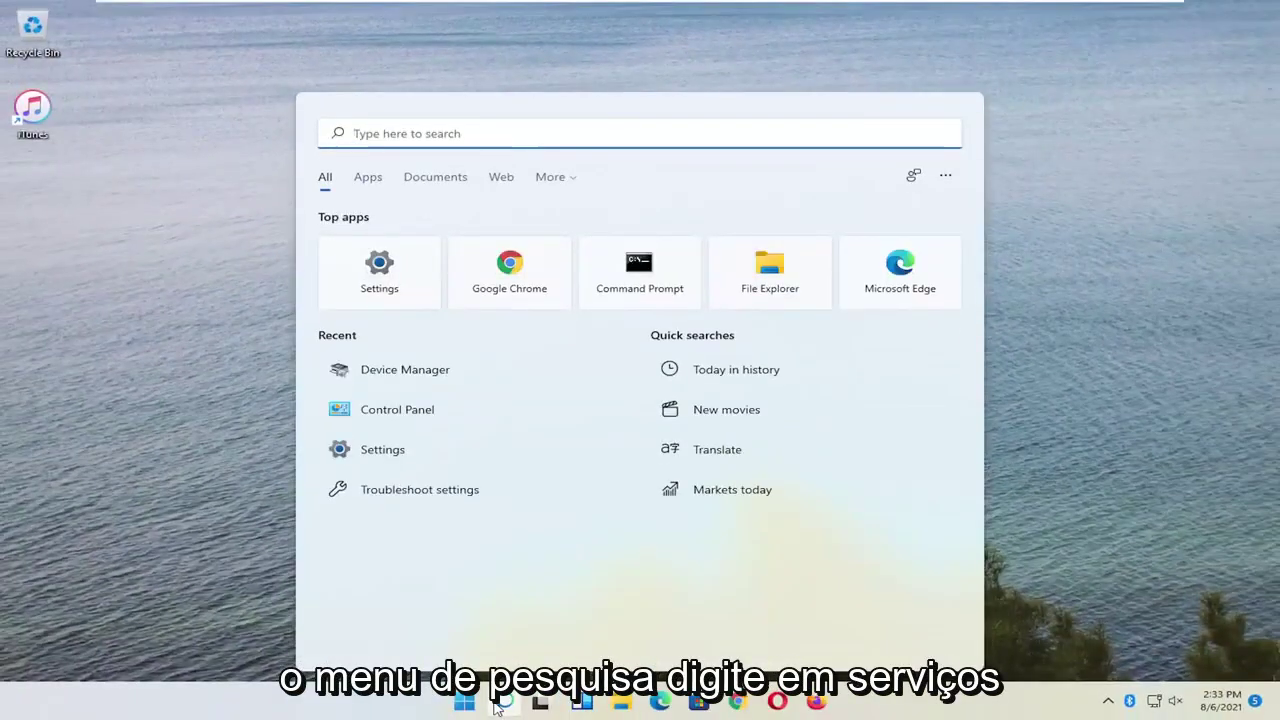
{"action": "type", "text": "services"}
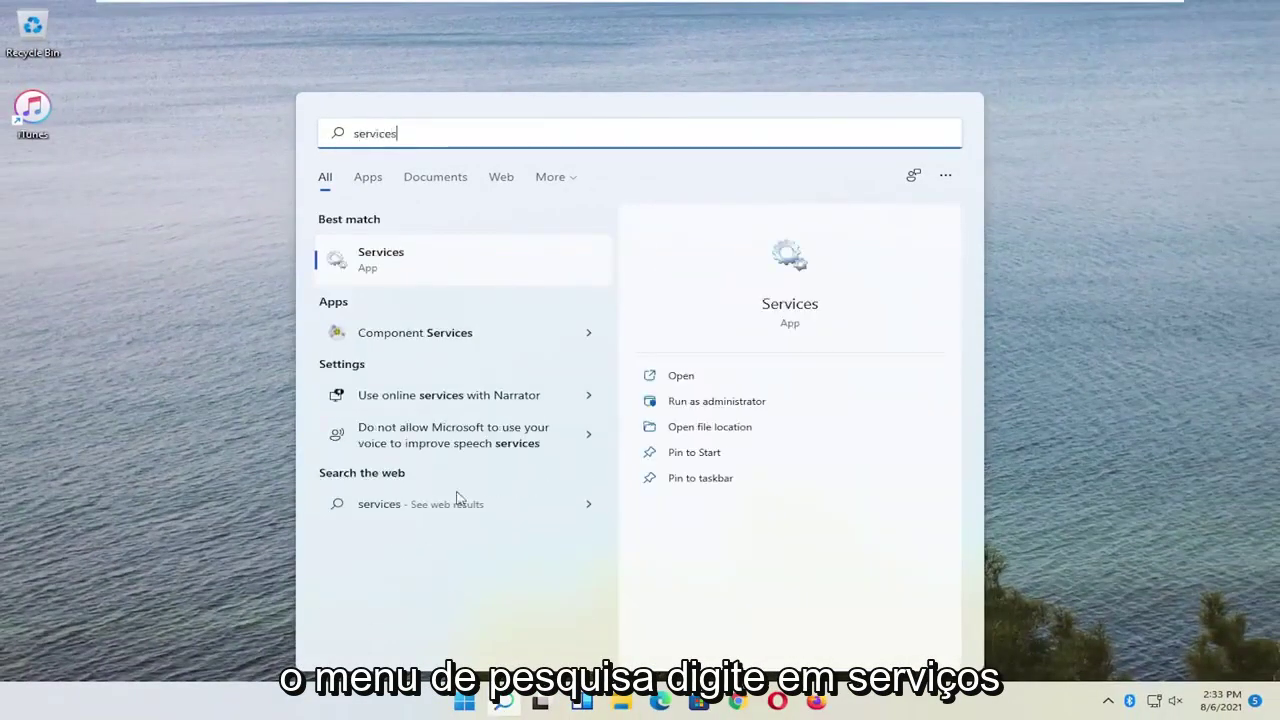
{"action": "left_click", "coordinate": [414, 263]}
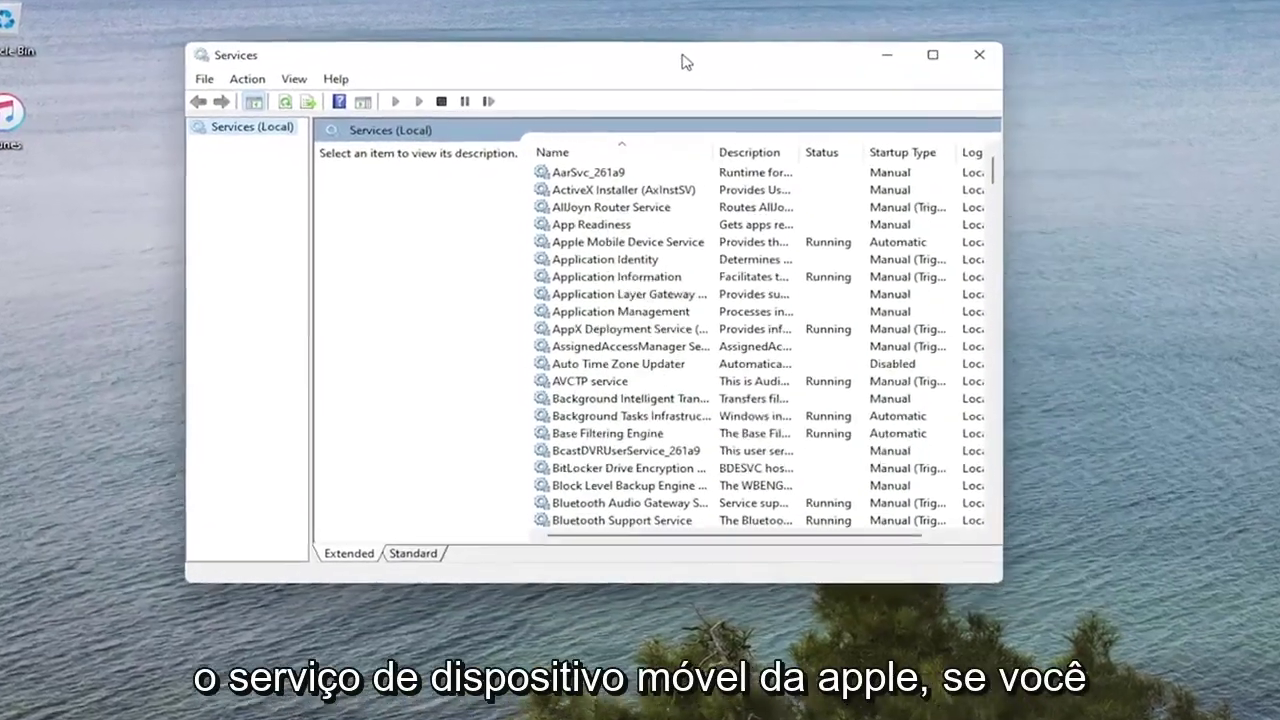
Set Apple Mobile Device Service's startup type to Automatic and apply it
{"action": "left_click", "coordinate": [604, 311]}
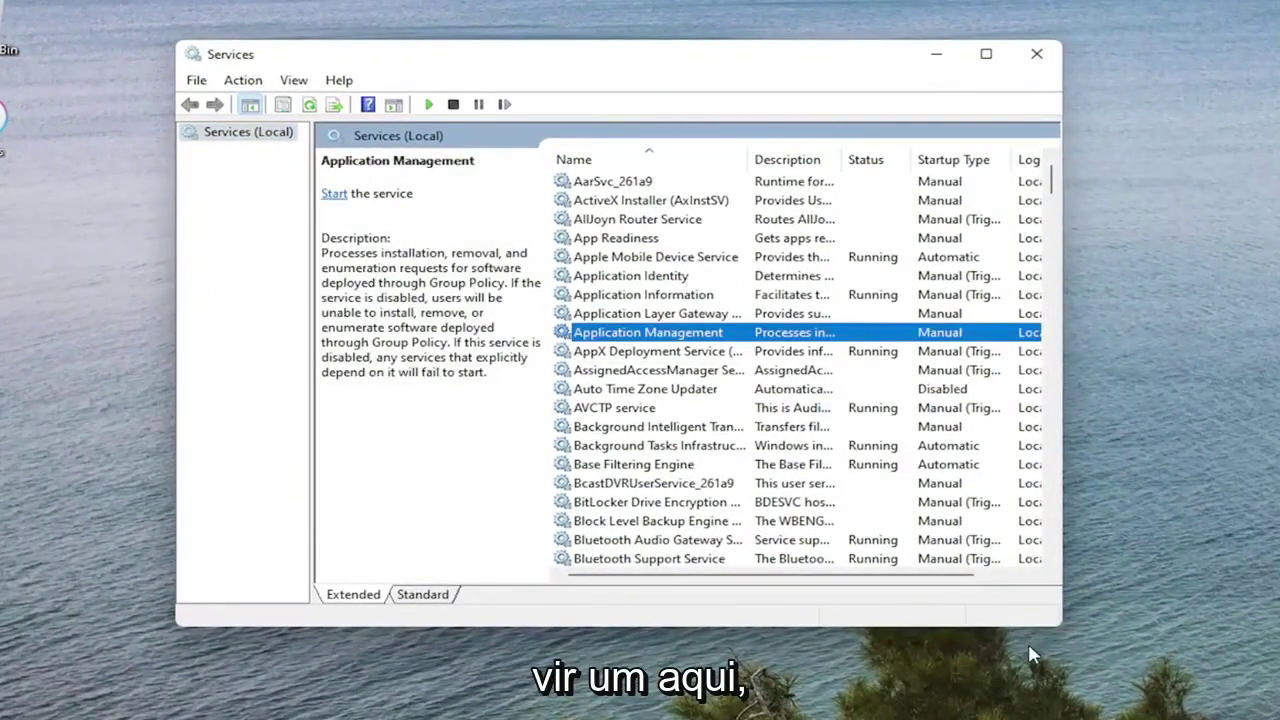
{"action": "left_click", "coordinate": [696, 259]}
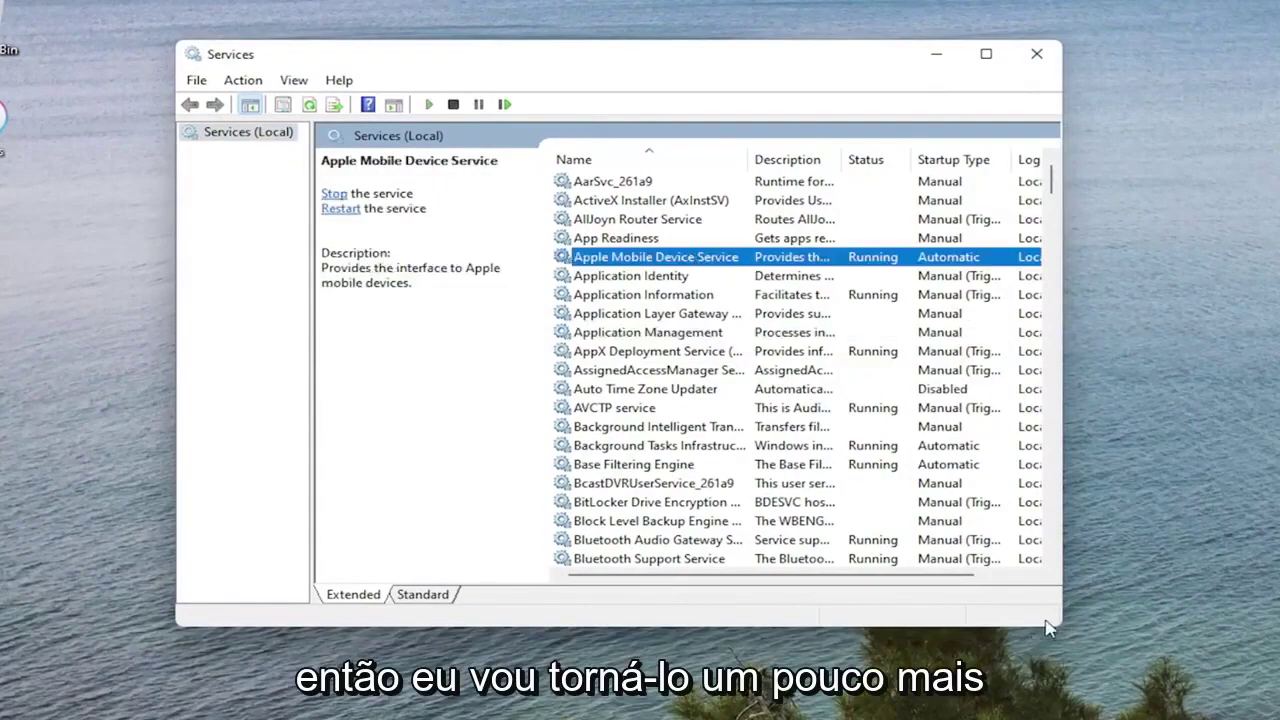
{"action": "left_click_drag", "start_coordinate": [1062, 630], "coordinate": [1247, 716]}
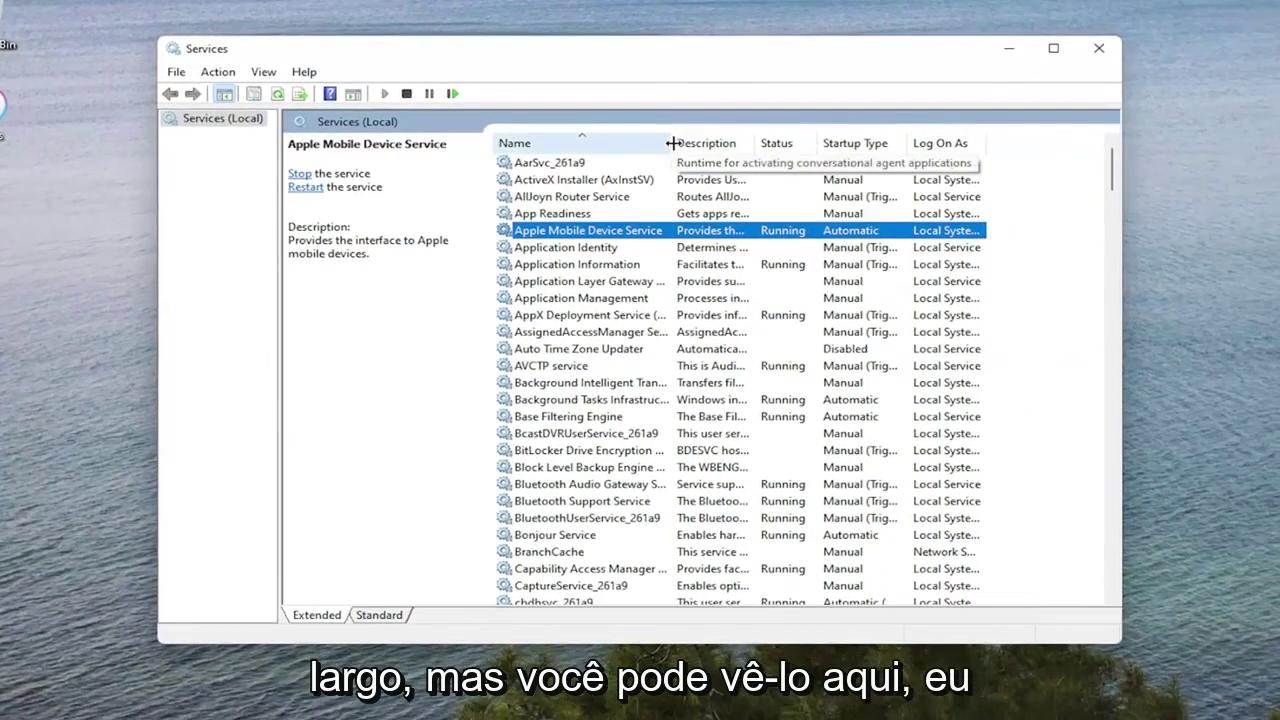
{"action": "left_click_drag", "start_coordinate": [750, 157], "coordinate": [795, 157]}
{"action": "double_click", "coordinate": [624, 230]}
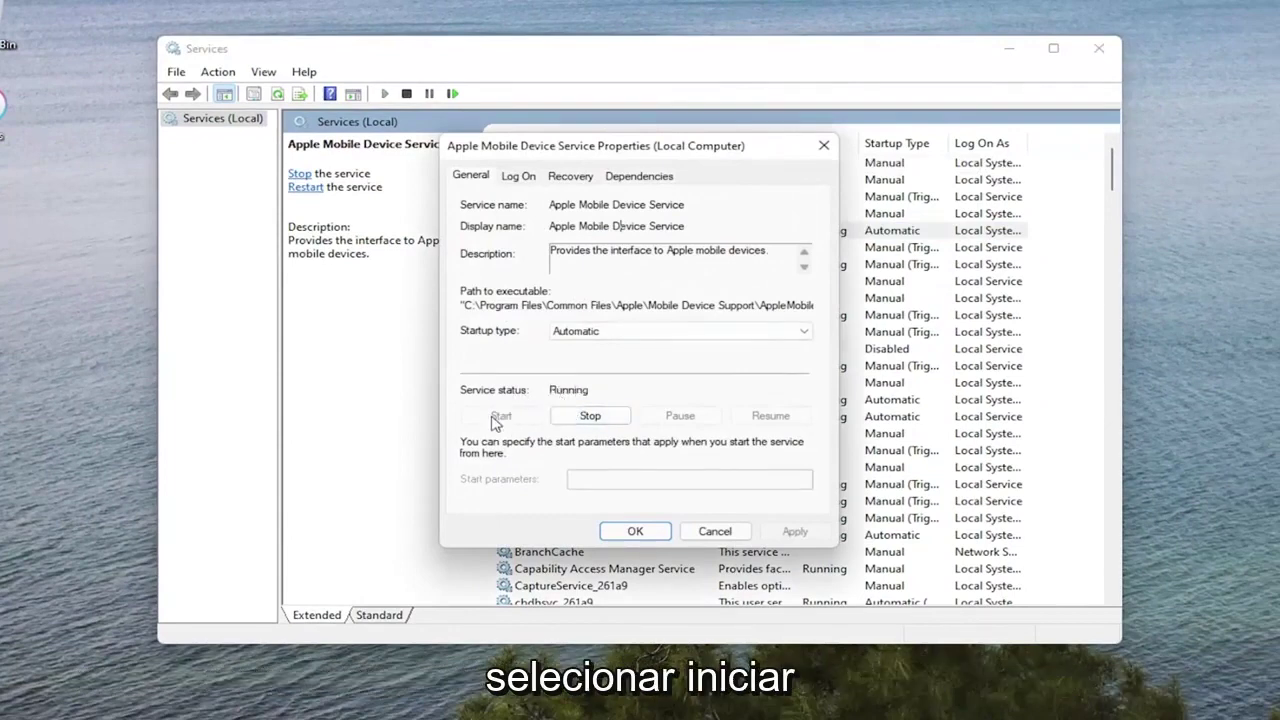
{"action": "left_click", "coordinate": [560, 340]}
{"action": "left_click", "coordinate": [580, 357]}
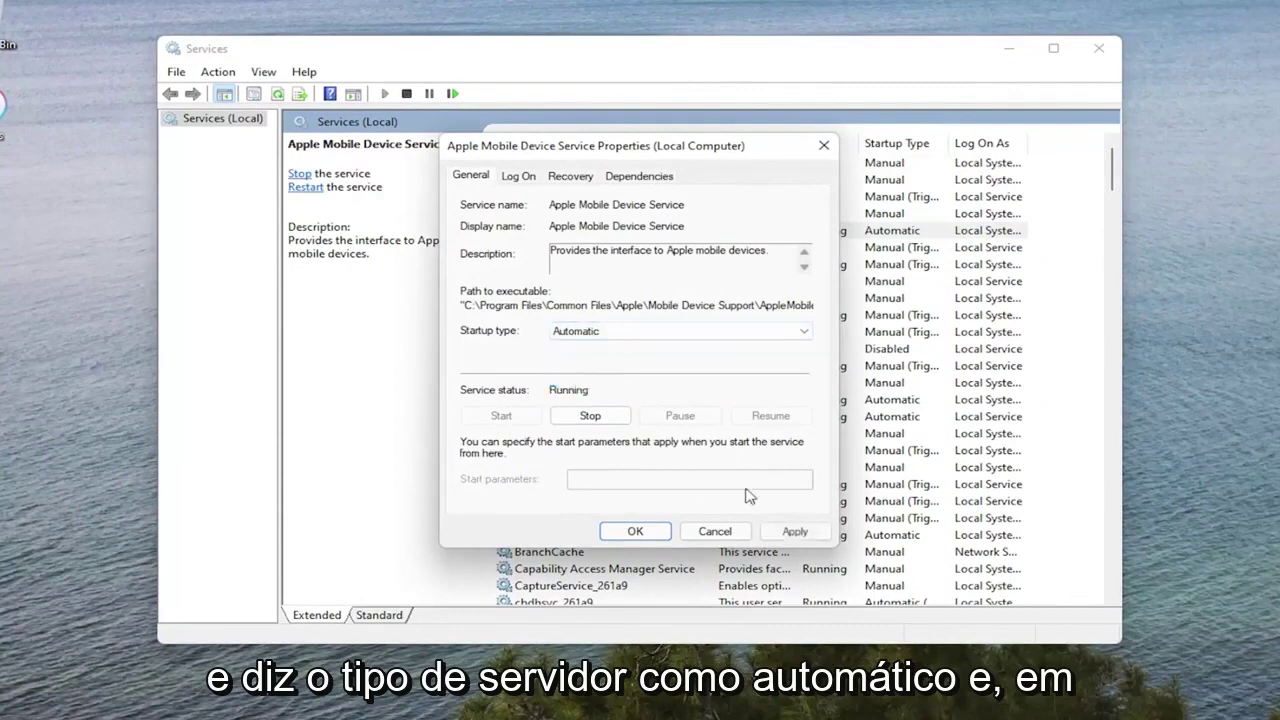
{"action": "left_click", "coordinate": [795, 531]}
{"action": "left_click", "coordinate": [633, 531]}
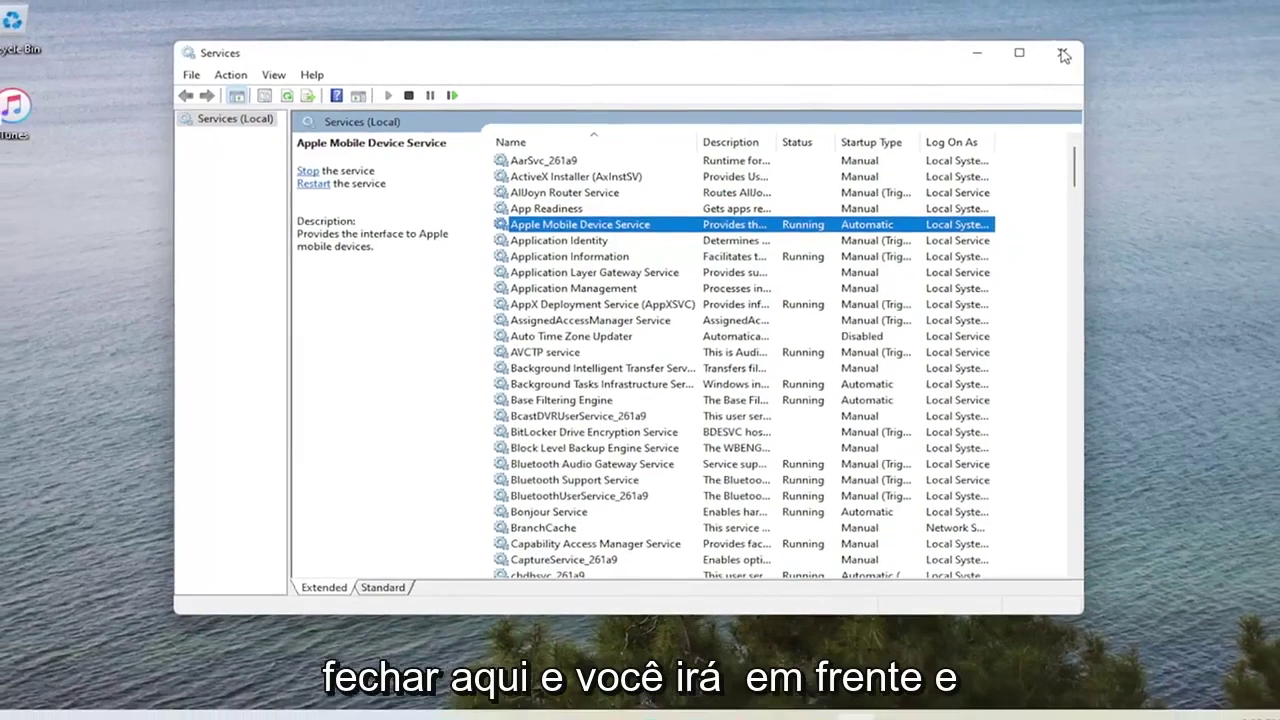
Close Services and restart the computer from the Start button's quick links menu
{"action": "left_click", "coordinate": [1099, 48]}
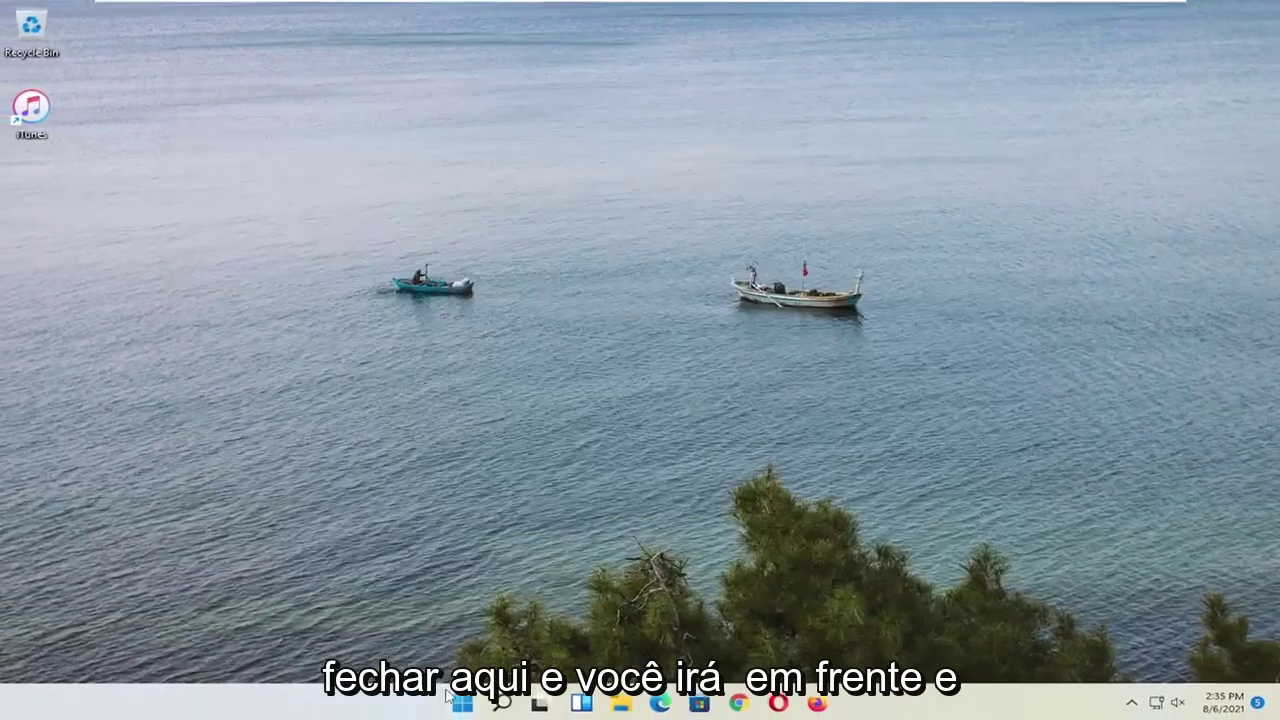
{"action": "right_click", "coordinate": [462, 702]}
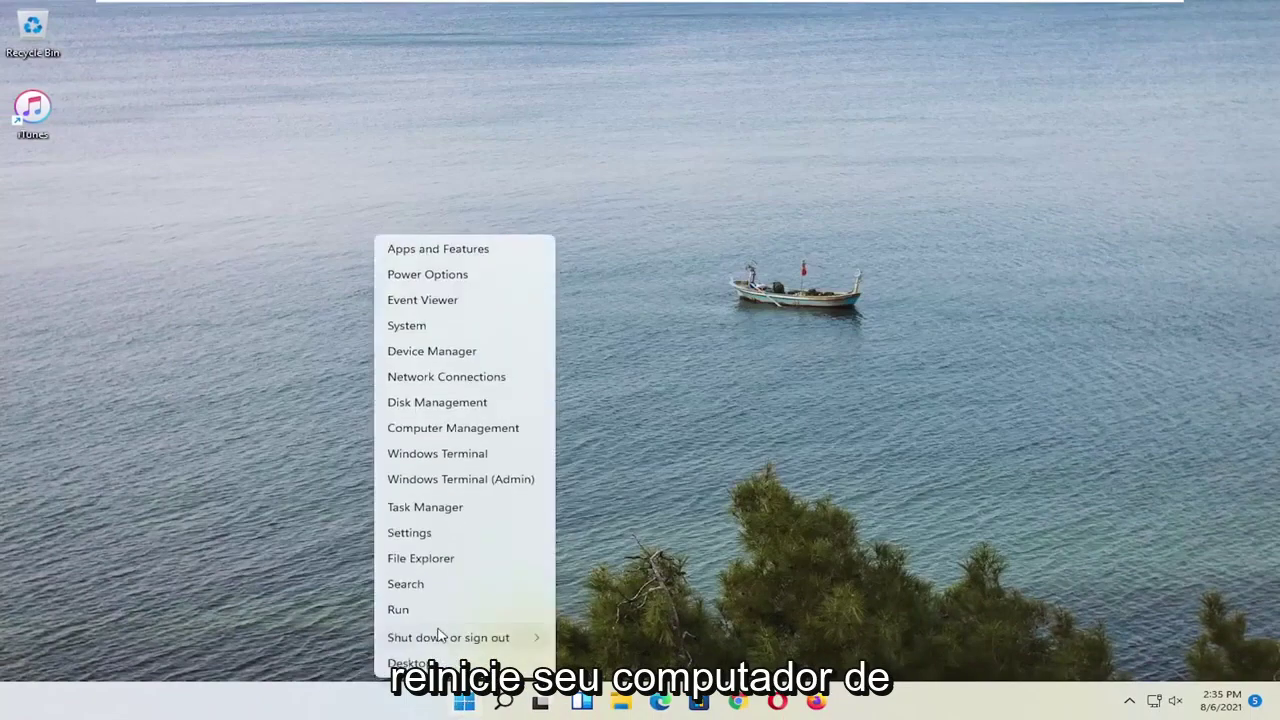
{"action": "mouse_move", "coordinate": [479, 637]}
{"action": "left_click", "coordinate": [589, 666]}
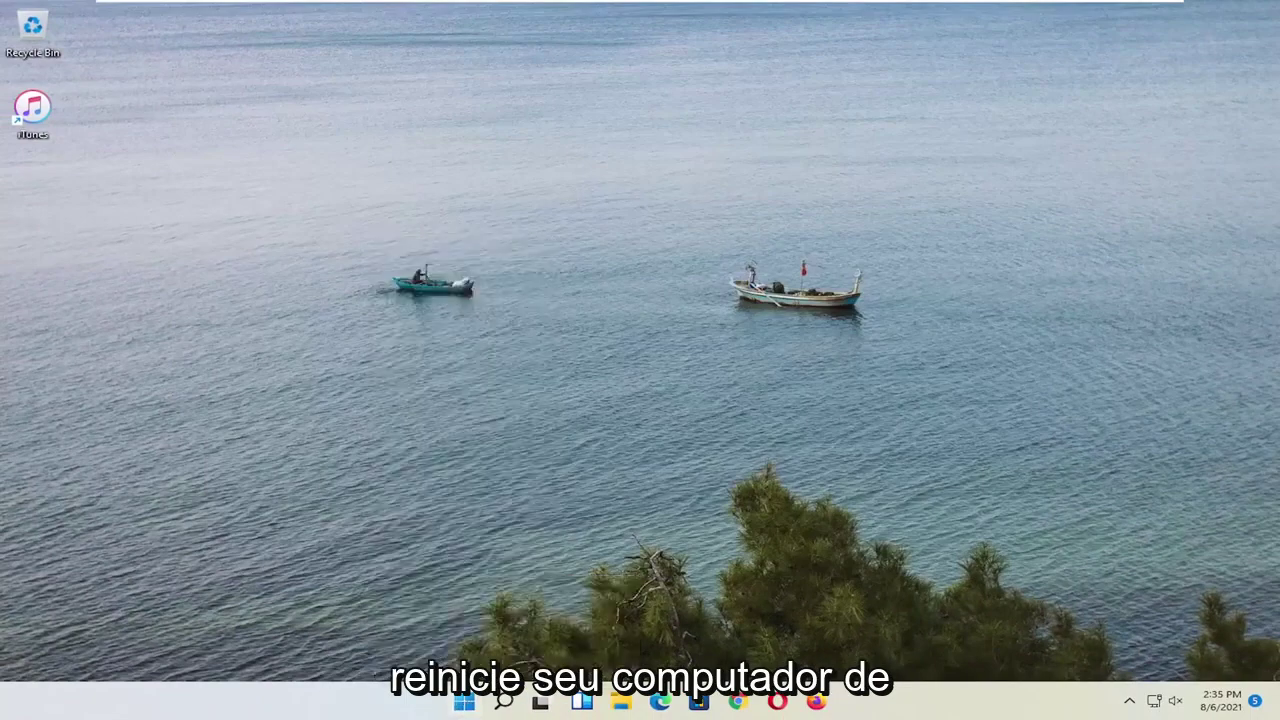